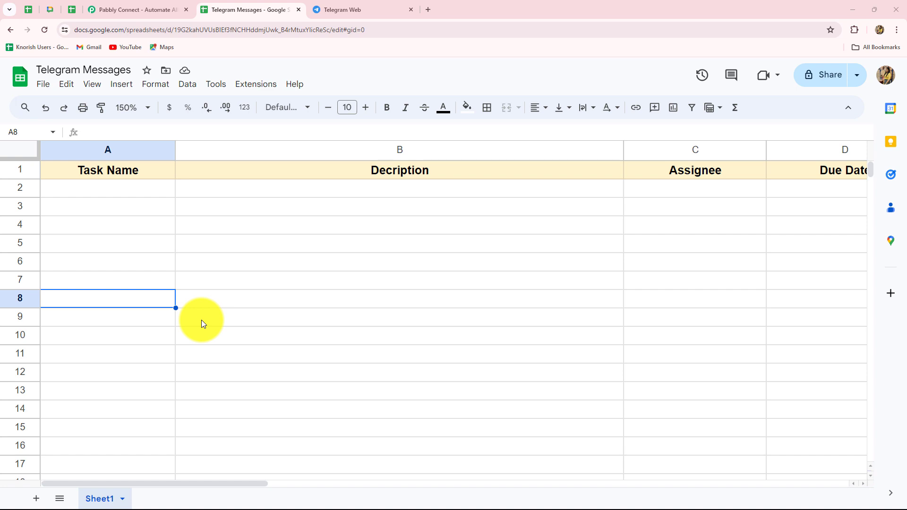
- Switch to the Pabbly Connect site, dismiss the sale offer and sign in to the account
{"action": "left_click", "coordinate": [175, 8]}
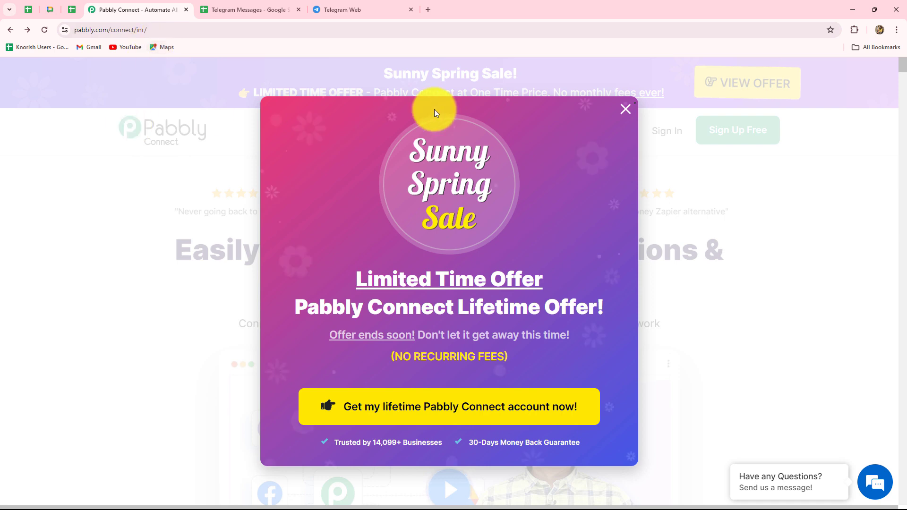
{"action": "left_click", "coordinate": [625, 110]}
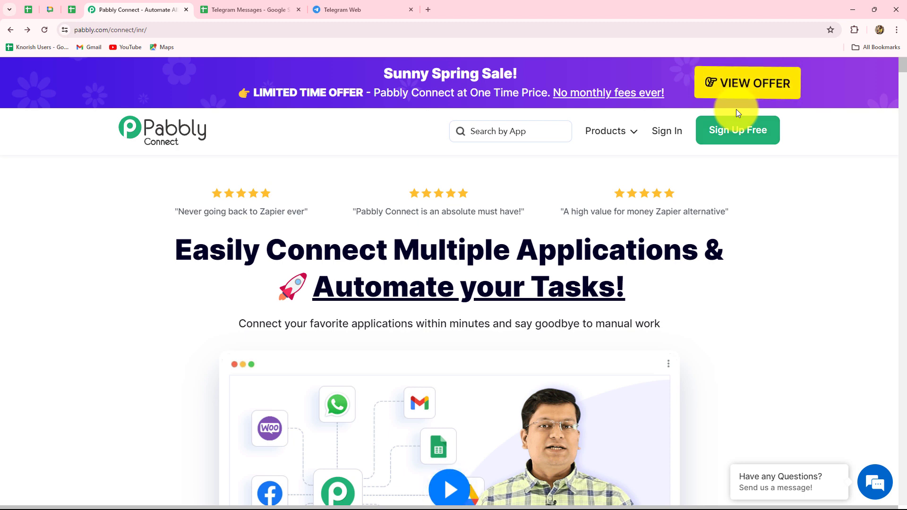
{"action": "left_click_drag", "start_coordinate": [182, 251], "coordinate": [706, 304]}
{"action": "left_click", "coordinate": [708, 299]}
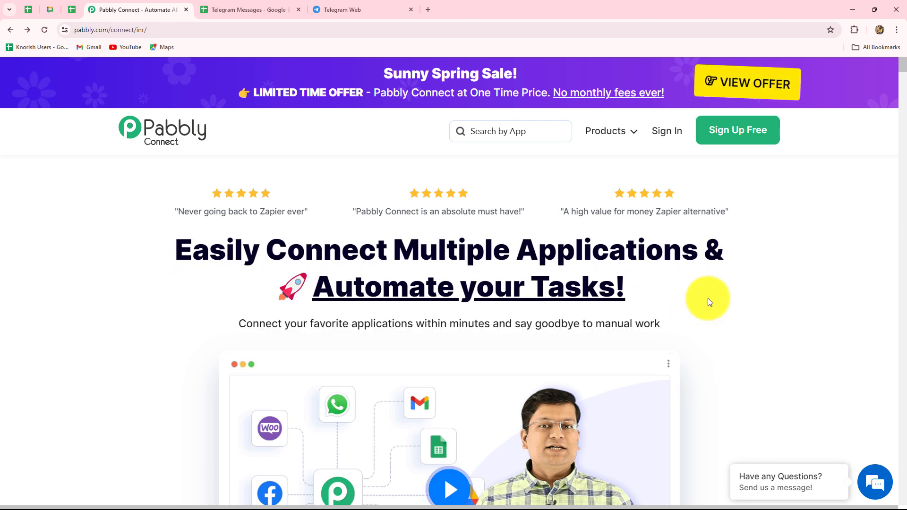
{"action": "left_click", "coordinate": [663, 133]}
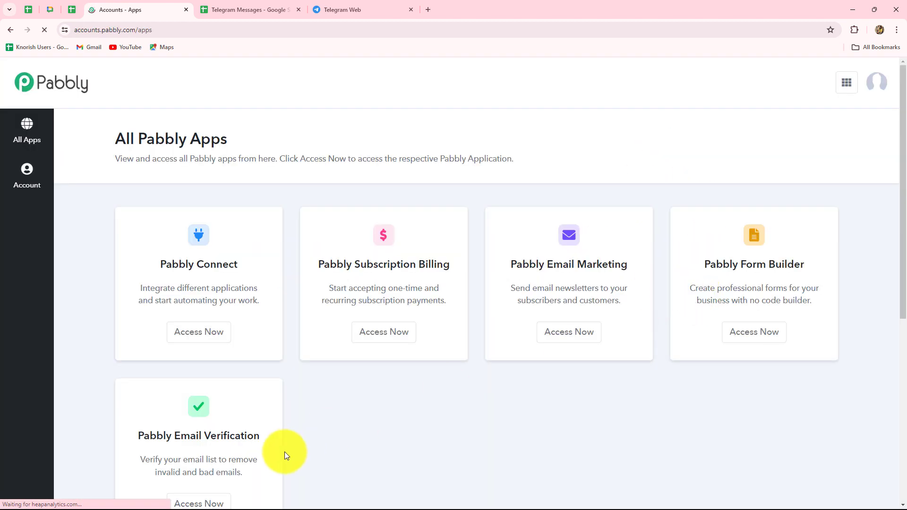
- Open Pabbly Connect from the overview of all Pabbly apps
{"action": "scroll", "coordinate": [477, 465], "scroll_direction": "down", "scroll_amount": 3}
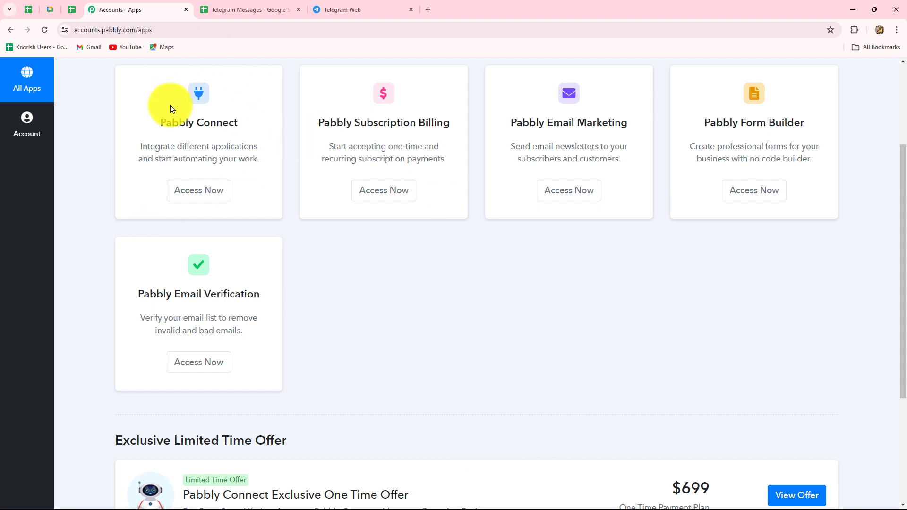
{"action": "left_click_drag", "start_coordinate": [157, 122], "coordinate": [245, 126]}
{"action": "left_click", "coordinate": [207, 194]}
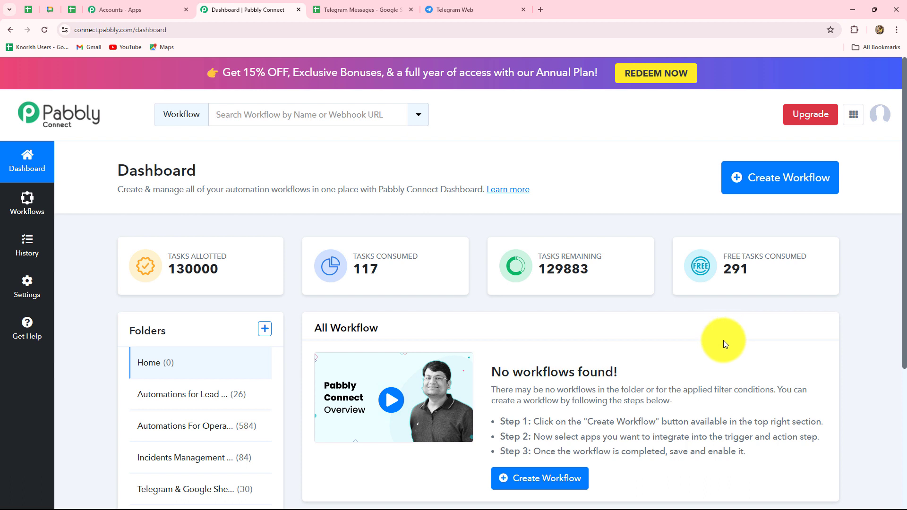
- Create a workflow named "Add New Telegram Messages to Google Sheets" in the Telegram & Google Sheets Automations folder
{"action": "scroll", "coordinate": [724, 340], "scroll_direction": "down", "scroll_amount": 2}
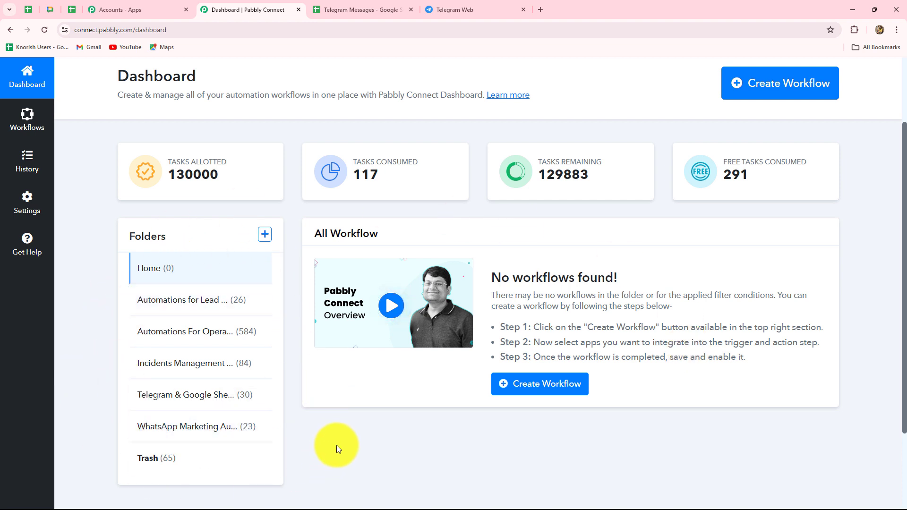
{"action": "scroll", "coordinate": [337, 446], "scroll_direction": "up", "scroll_amount": 2}
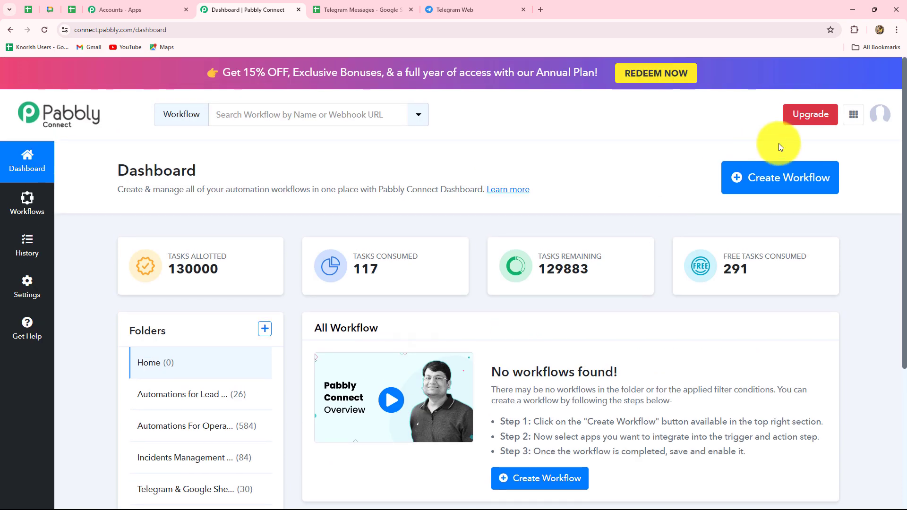
{"action": "left_click", "coordinate": [788, 188]}
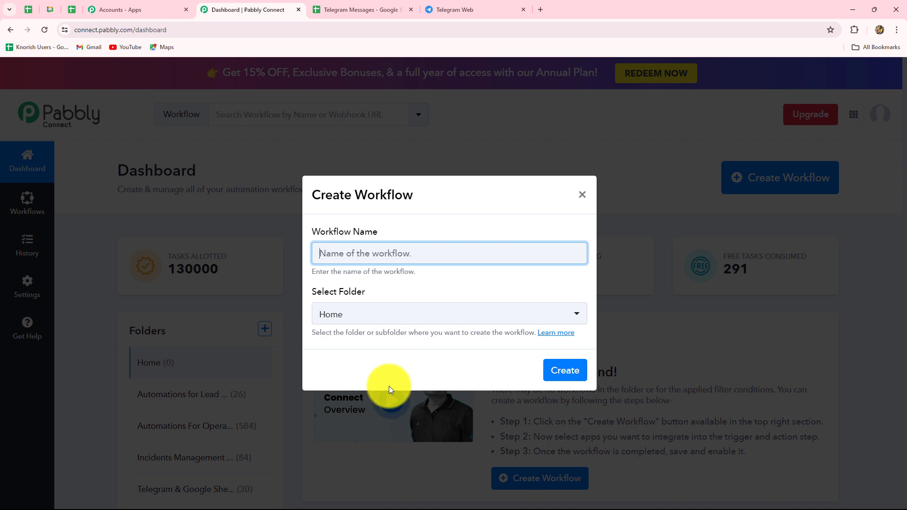
{"action": "type", "text": "Add New Telegram Messages to Google Sheets"}
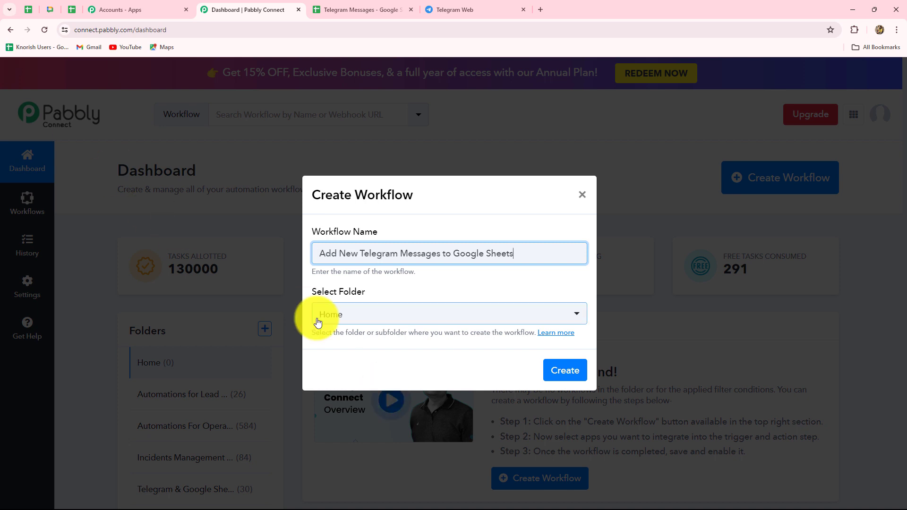
{"action": "left_click", "coordinate": [402, 322]}
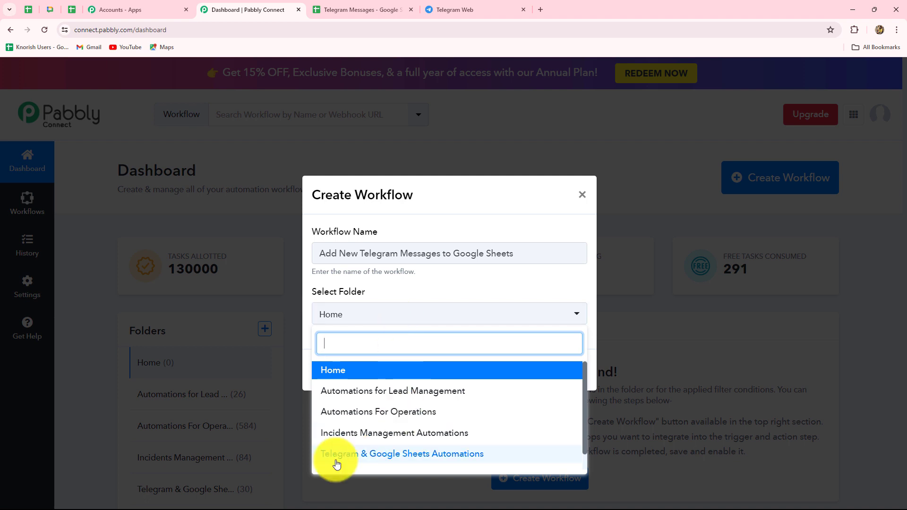
{"action": "left_click", "coordinate": [432, 459]}
{"action": "left_click", "coordinate": [567, 370]}
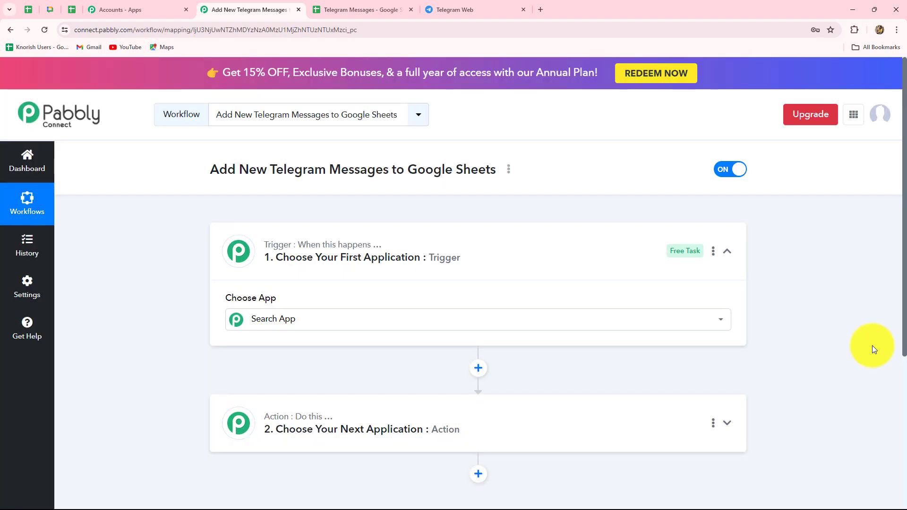
- Set the workflow's trigger application to Telegram Bot with the event Set Webhook / Watch Updates
{"action": "scroll", "coordinate": [873, 345], "scroll_direction": "down", "scroll_amount": 2}
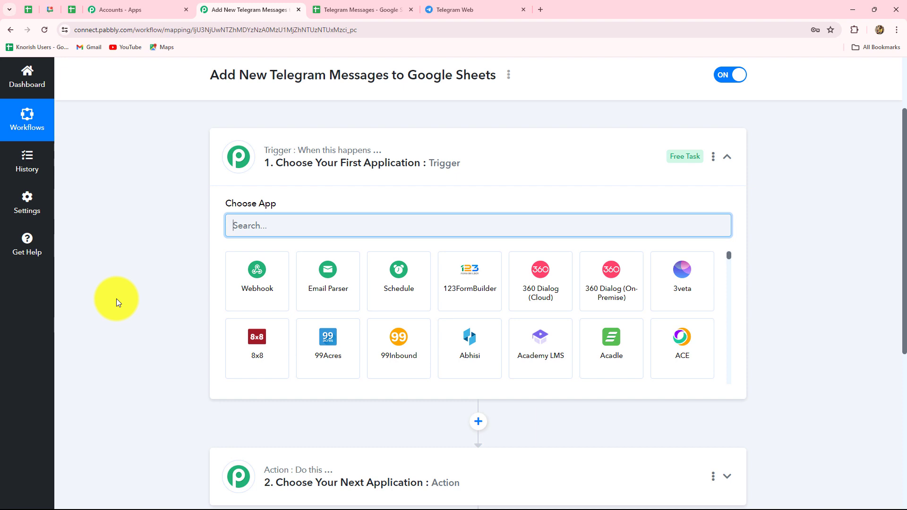
{"action": "scroll", "coordinate": [116, 299], "scroll_direction": "down", "scroll_amount": 4}
{"action": "scroll", "coordinate": [109, 363], "scroll_direction": "up", "scroll_amount": 3}
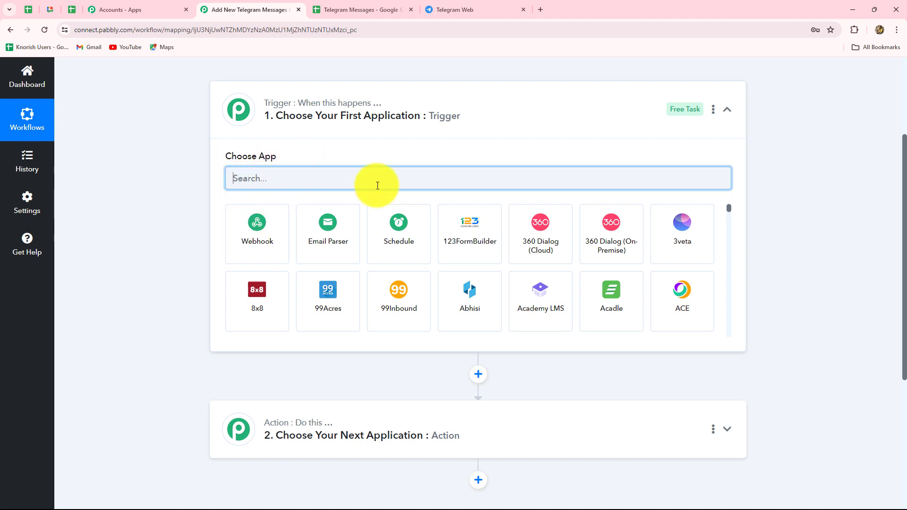
{"action": "key", "text": "Caps_Lock"}
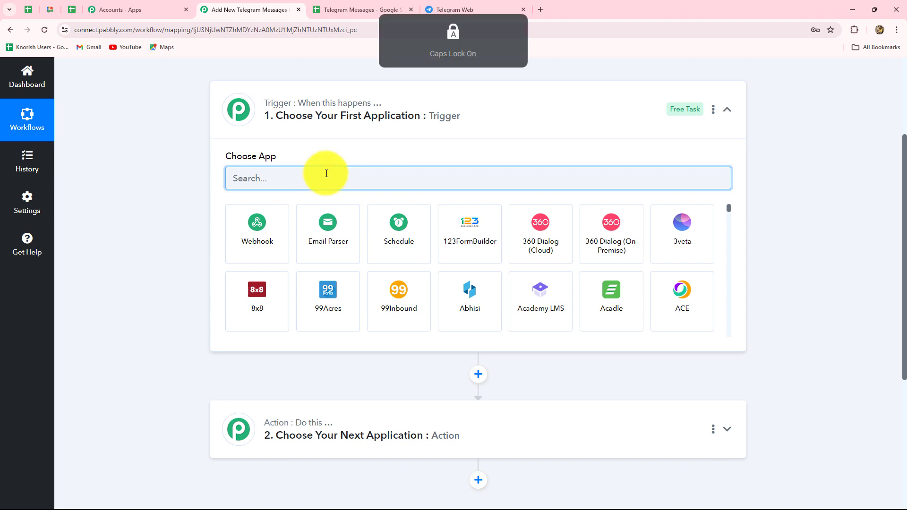
{"action": "type", "text": "Telegram Bot"}
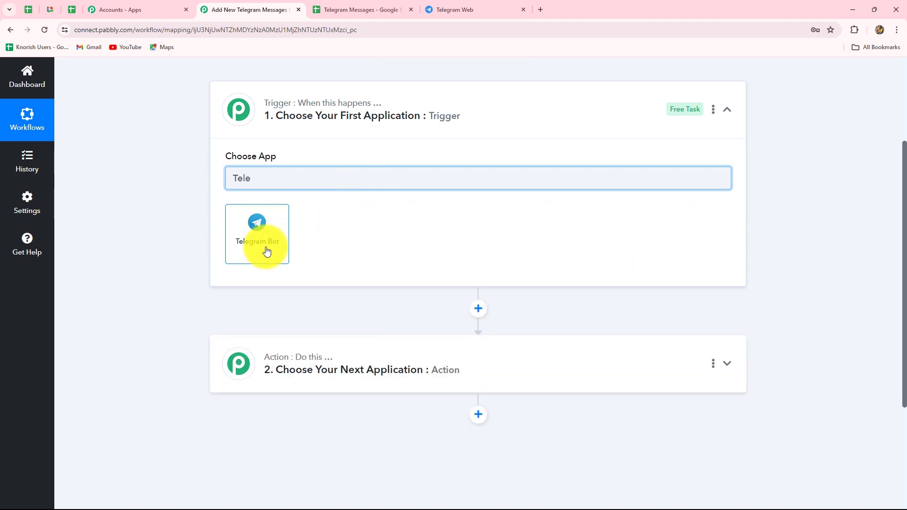
{"action": "left_click", "coordinate": [244, 251]}
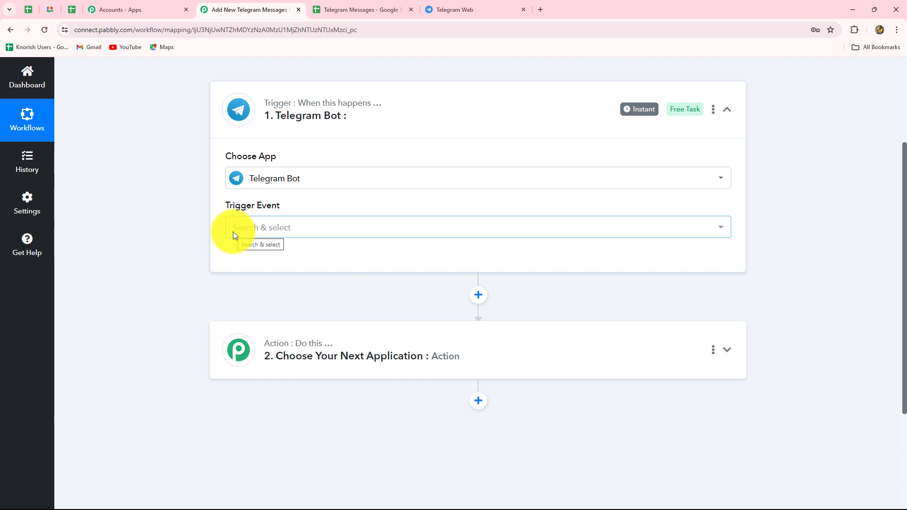
{"action": "left_click", "coordinate": [233, 232]}
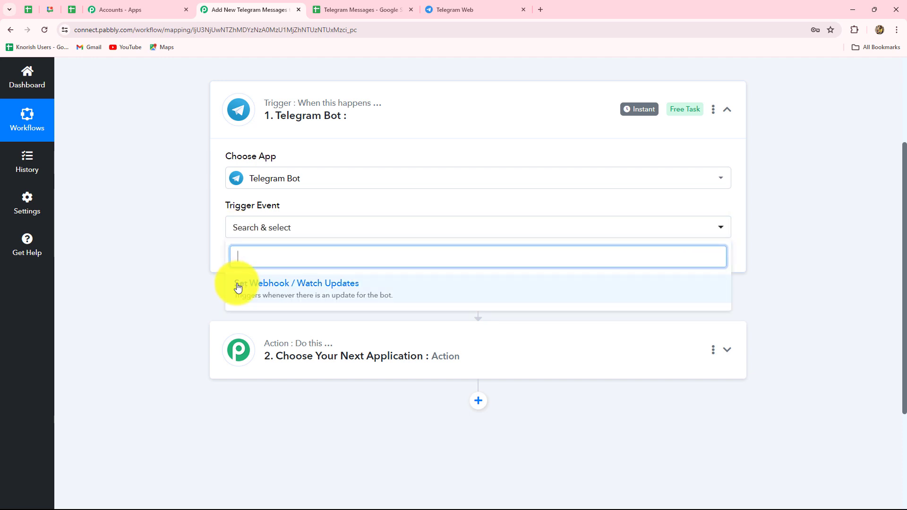
{"action": "left_click", "coordinate": [270, 292]}
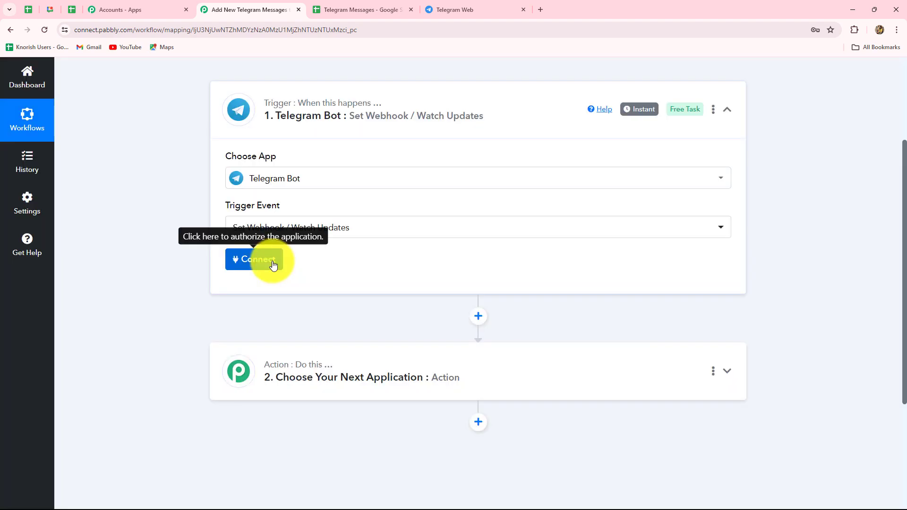
- Begin a new connection for the Telegram Bot trigger and view the instructions for obtaining its token
{"action": "left_click", "coordinate": [273, 266]}
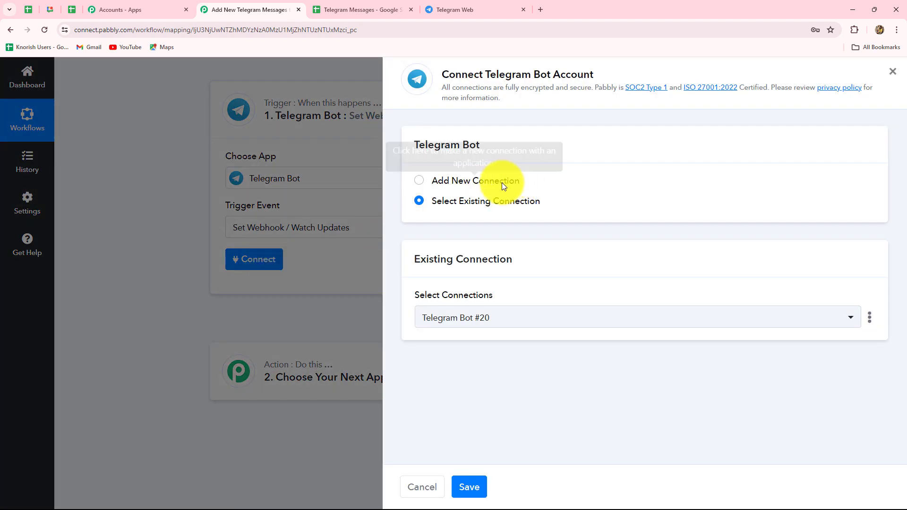
{"action": "left_click", "coordinate": [419, 184]}
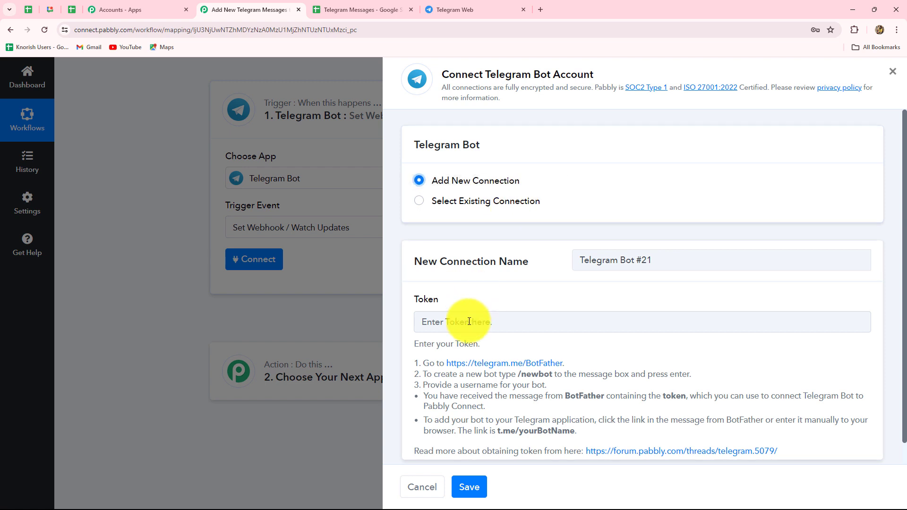
{"action": "scroll", "coordinate": [469, 322], "scroll_direction": "down", "scroll_amount": 1}
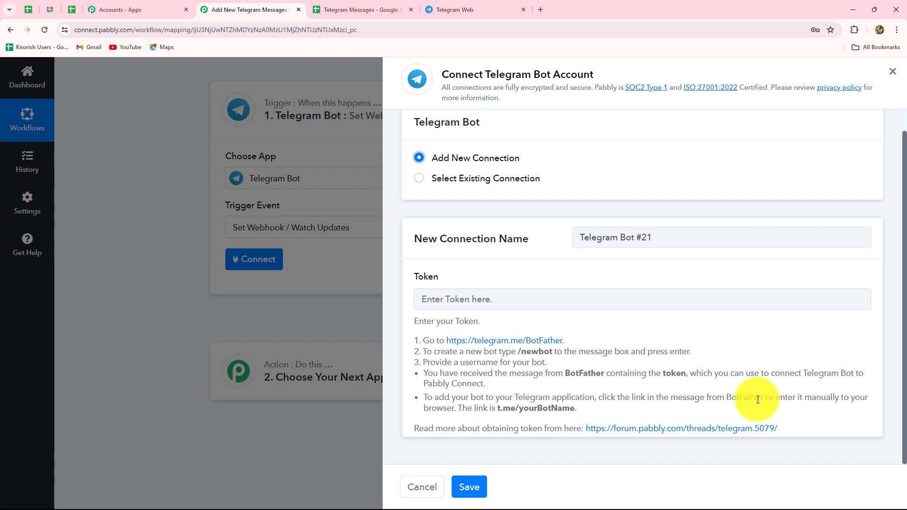
- Switch to Telegram Web, request a new bot from BotFather with /newbot and name it Sparkle Evenings
{"action": "left_click", "coordinate": [473, 10]}
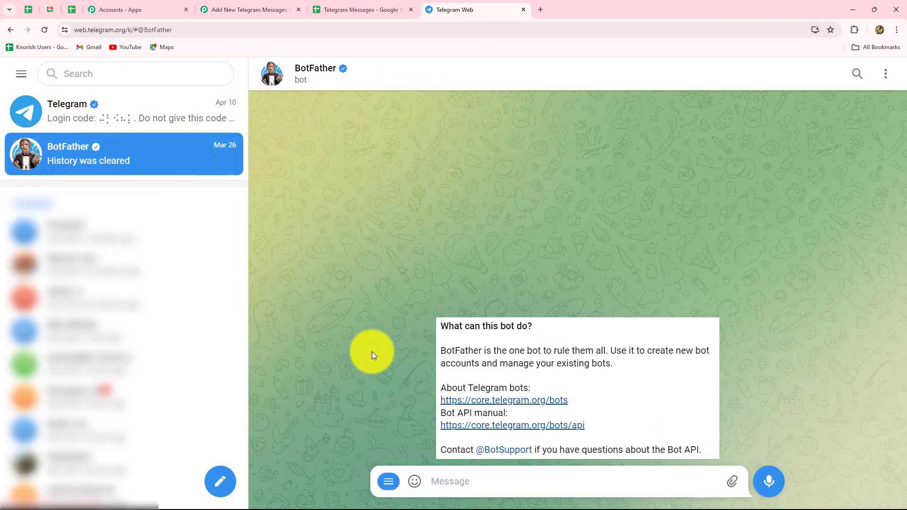
{"action": "left_click", "coordinate": [442, 481]}
{"action": "type", "text": "/new"}
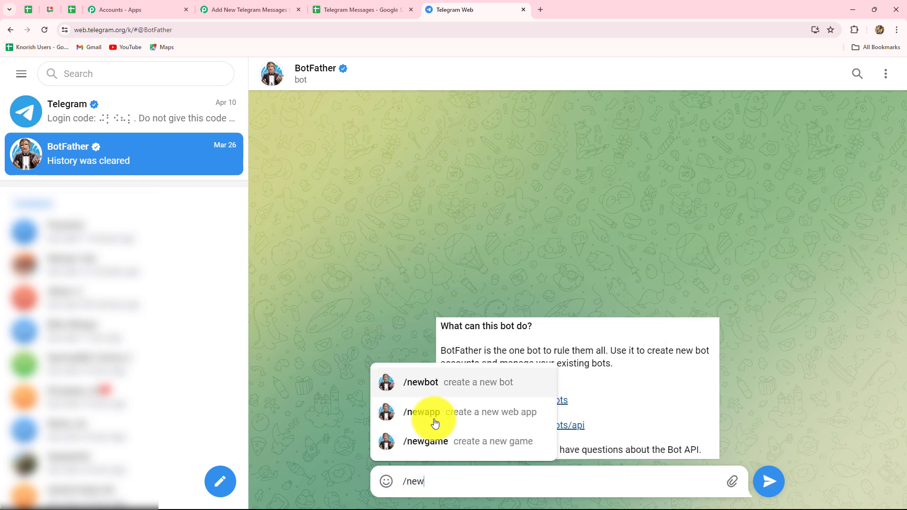
{"action": "left_click", "coordinate": [426, 390]}
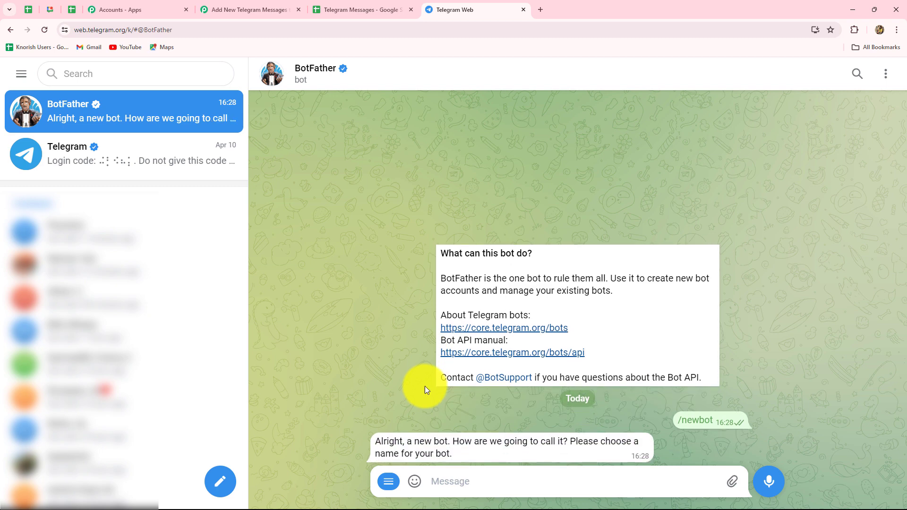
{"action": "double_click", "coordinate": [378, 451]}
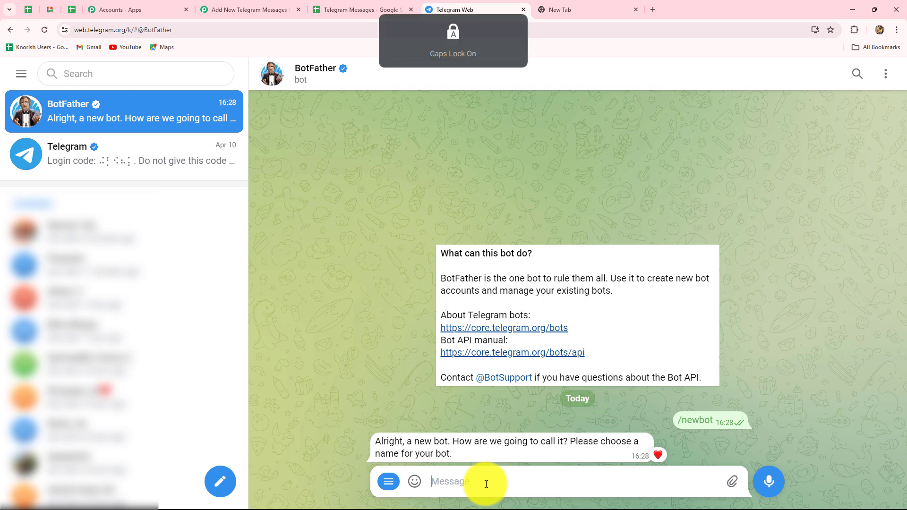
{"action": "type", "text": "Sparkle Evenings"}
{"action": "key", "text": "Return"}
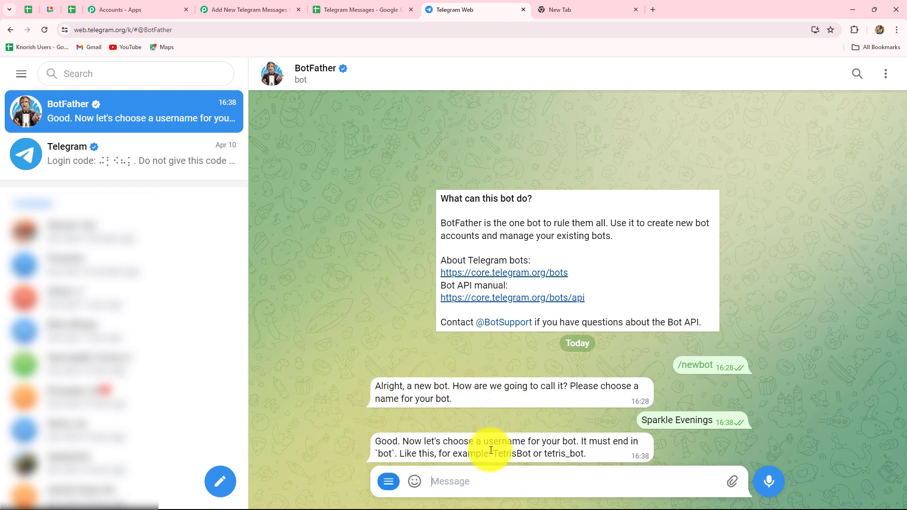
- Send BotFather Sparkleevenings_bot as the new bot's username
{"action": "double_click", "coordinate": [437, 449]}
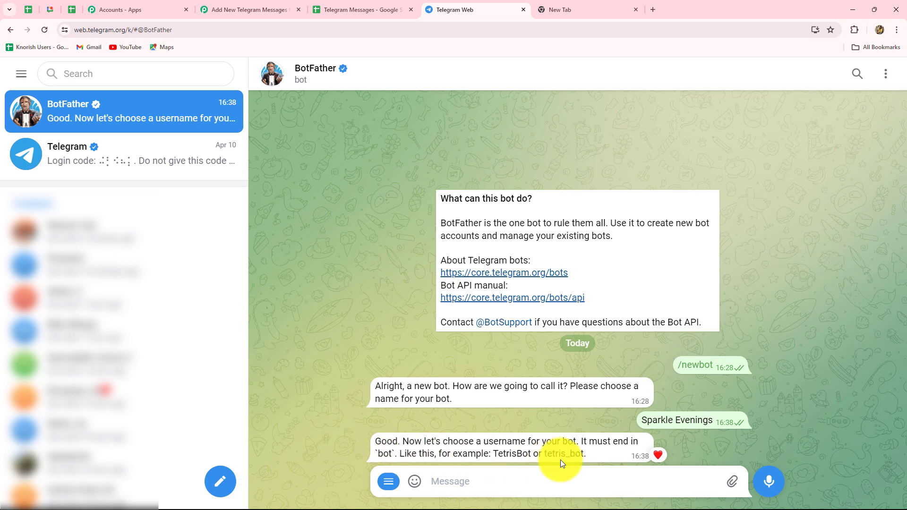
{"action": "left_click_drag", "start_coordinate": [586, 453], "coordinate": [564, 454]}
{"action": "left_click", "coordinate": [488, 479]}
{"action": "type", "text": "Sparkleevenings_bot"}
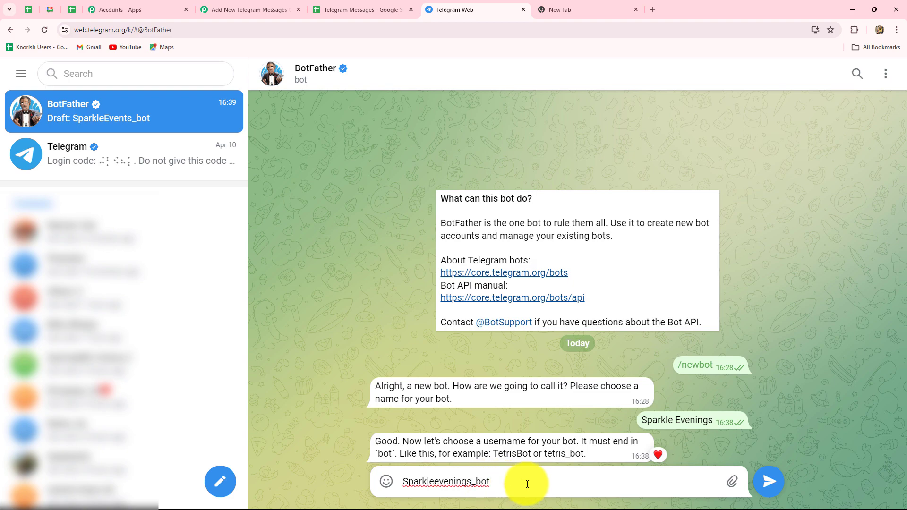
{"action": "key", "text": "Return"}
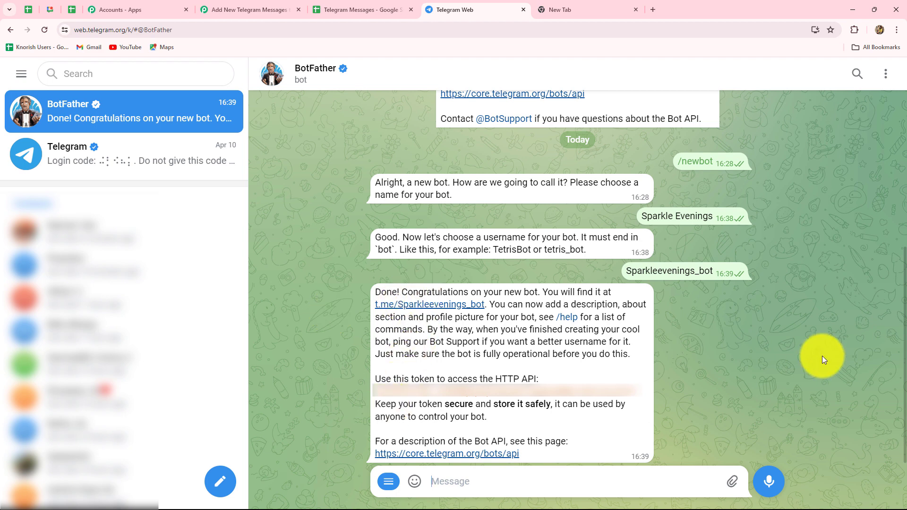
- Copy the new bot's API token from BotFather, paste it into the token field in Pabbly Connect and save the connection
{"action": "left_click", "coordinate": [441, 390]}
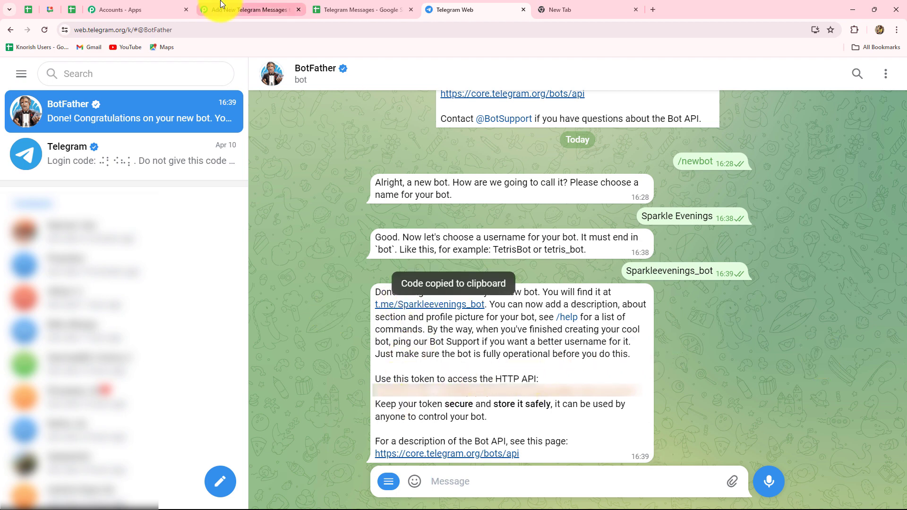
{"action": "left_click", "coordinate": [246, 10]}
{"action": "left_click", "coordinate": [468, 299]}
{"action": "key", "text": "ctrl+v"}
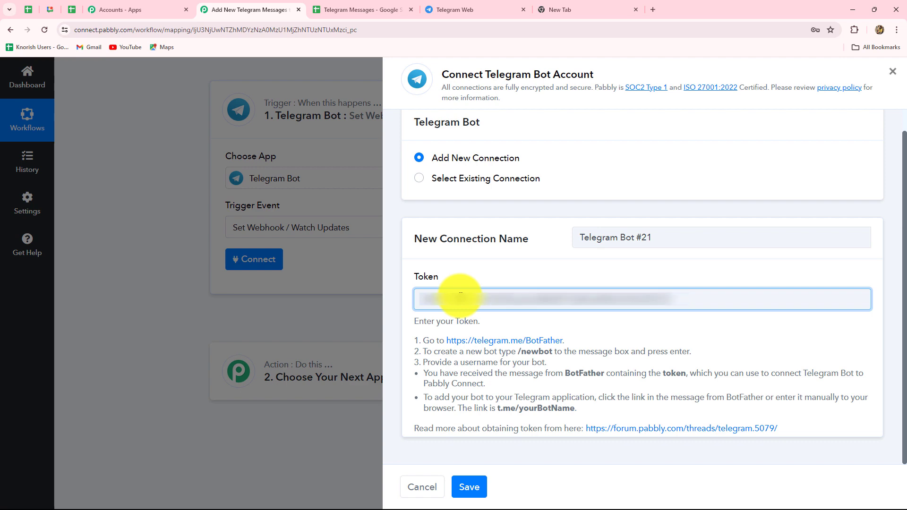
{"action": "left_click", "coordinate": [469, 487]}
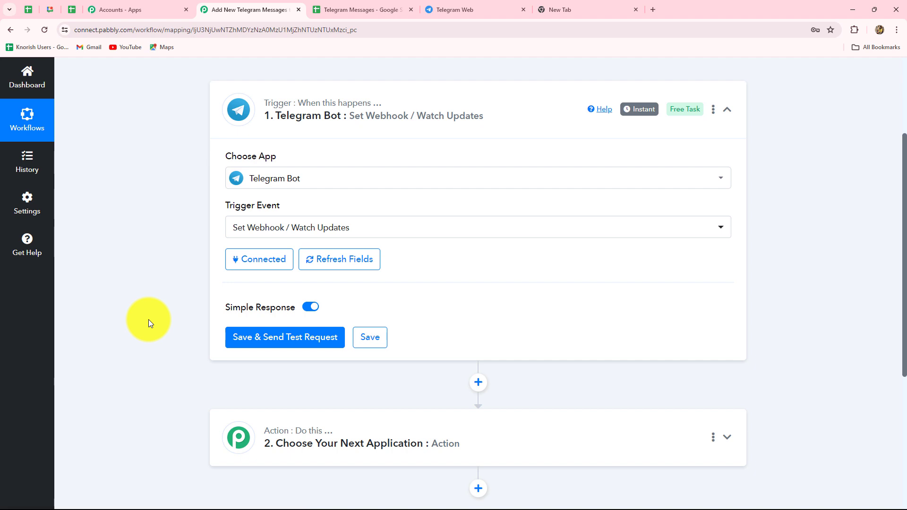
- Save the Telegram Bot trigger with a test request, switch to Telegram Web and check the Creative Team group's members
{"action": "left_click", "coordinate": [245, 345]}
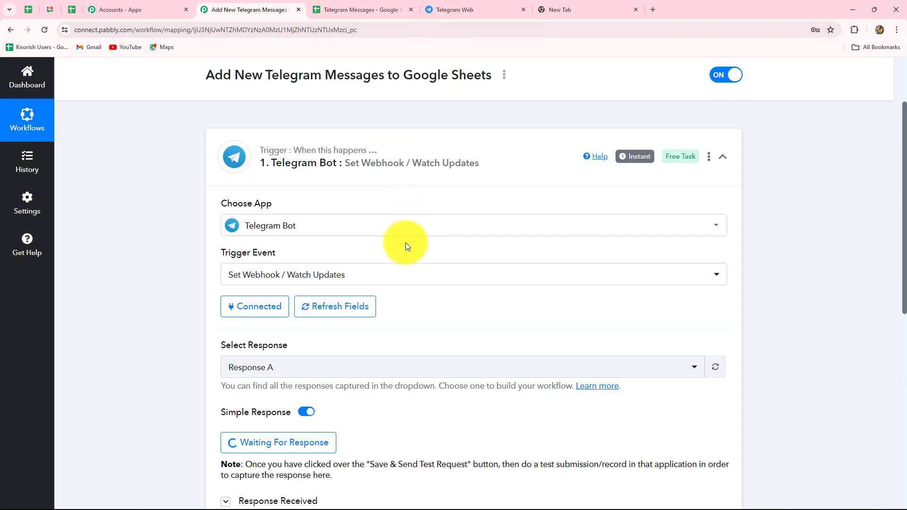
{"action": "left_click", "coordinate": [442, 10]}
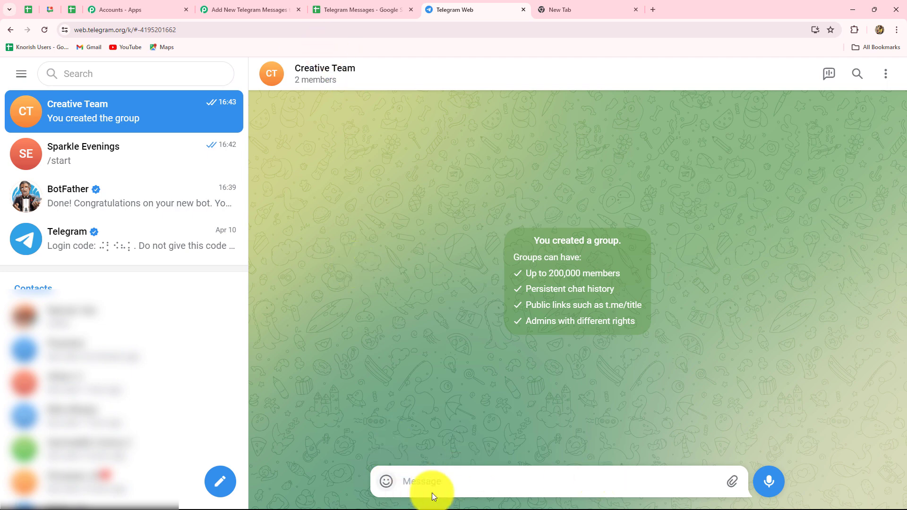
{"action": "left_click", "coordinate": [490, 481]}
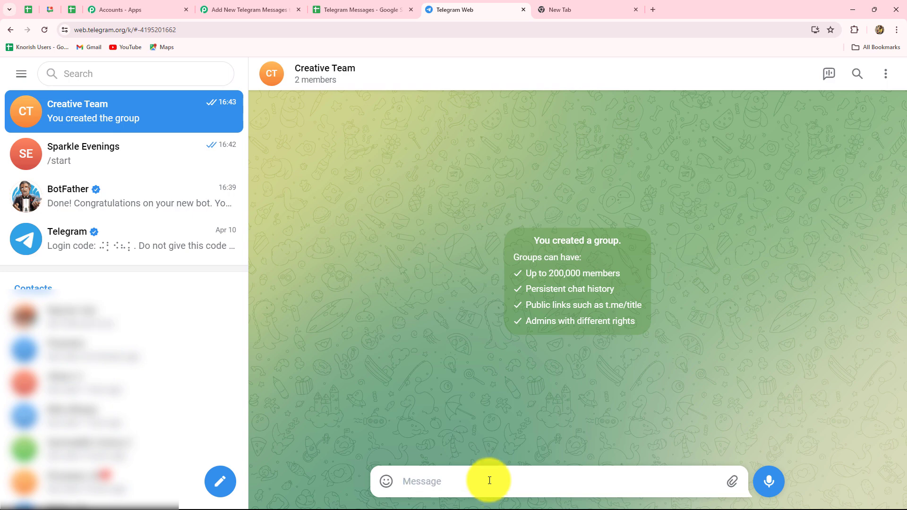
{"action": "left_click", "coordinate": [330, 77]}
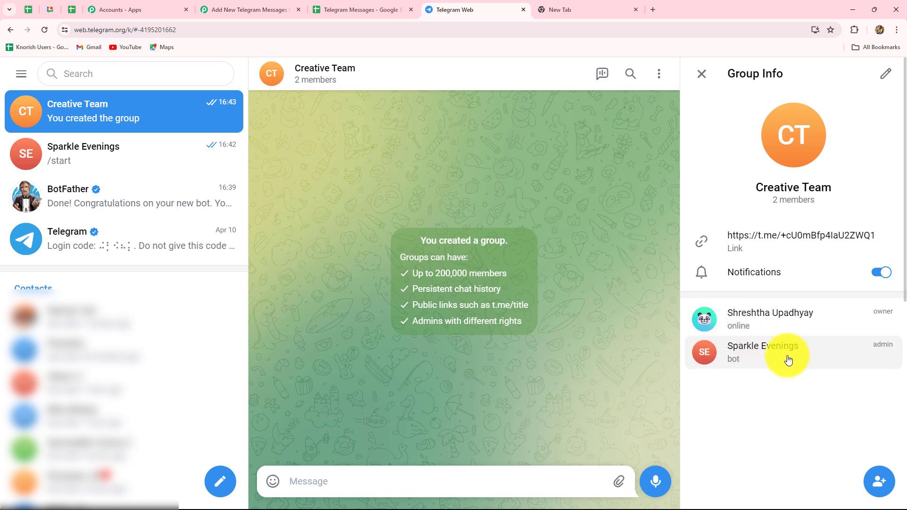
{"action": "left_click", "coordinate": [702, 73]}
- Send the Creative Team group the task Social Media Calendar, description "Create a social media calendar for upcoming month", assignee Dummy User, due date 27-04-2024
{"action": "left_click", "coordinate": [412, 487]}
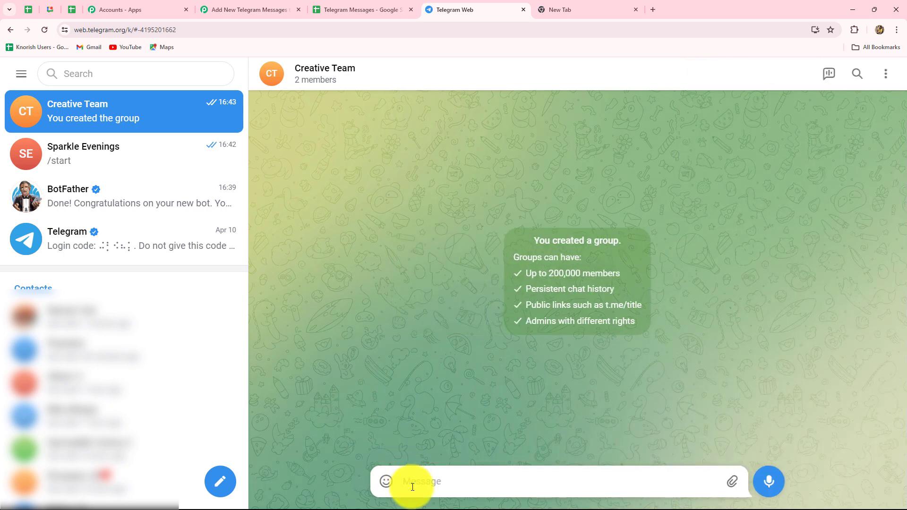
{"action": "key", "text": "ctrl+v"}
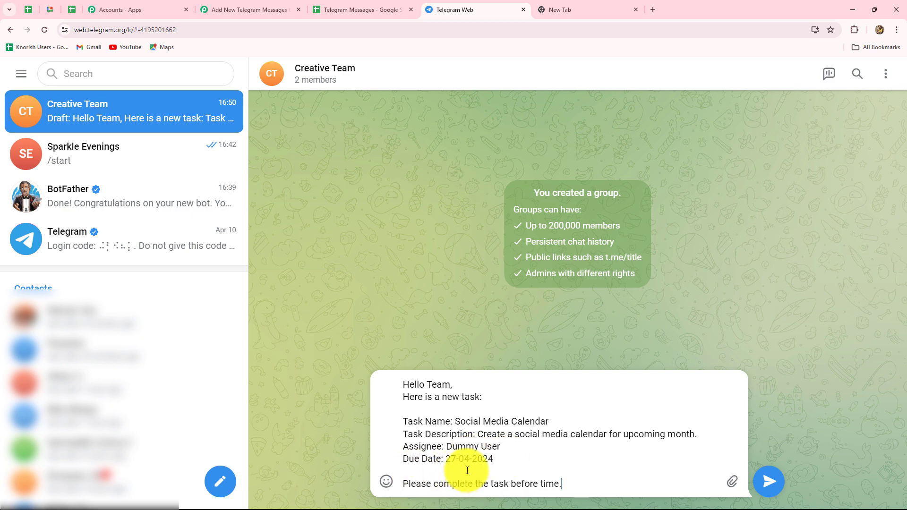
{"action": "key", "text": "Return"}
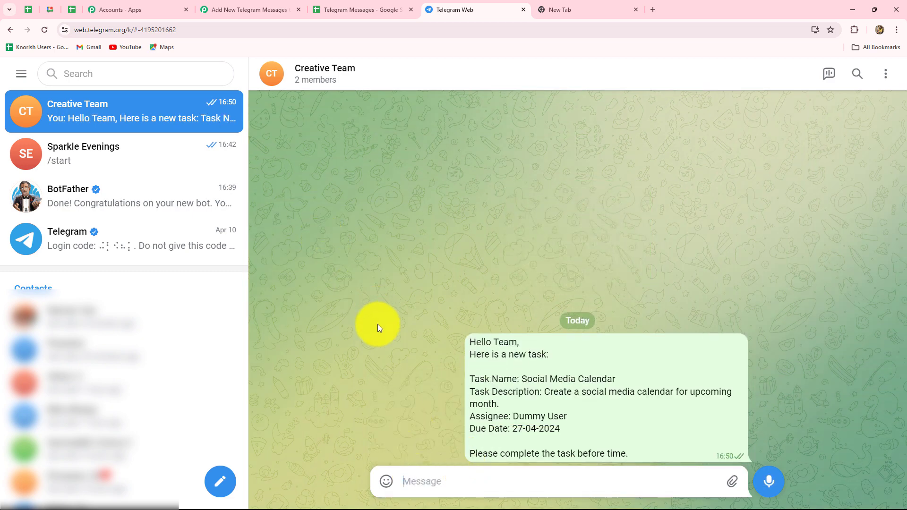
- Switch back to Pabbly Connect, examine the captured response with its Message Text value enlarged, and compare it with the Telegram Messages sheet's columns
{"action": "left_click", "coordinate": [231, 9]}
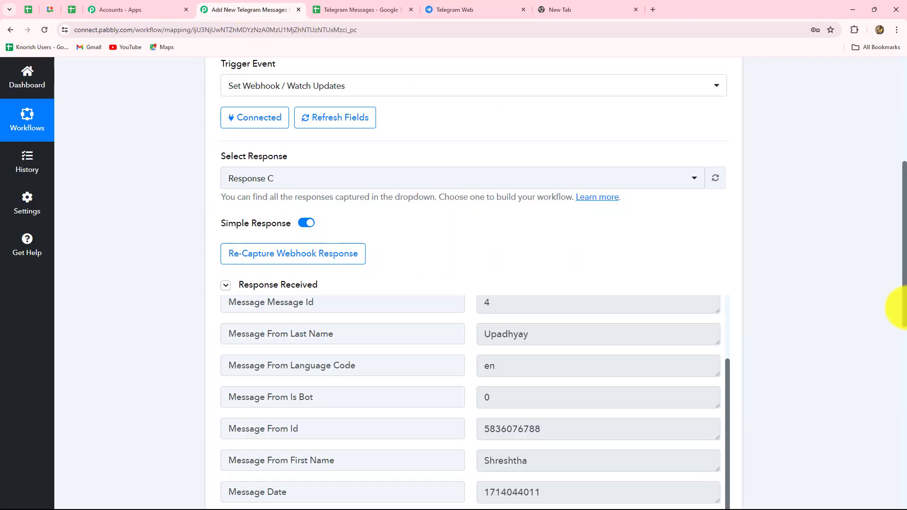
{"action": "scroll", "coordinate": [900, 303], "scroll_direction": "down", "scroll_amount": 3}
{"action": "scroll", "coordinate": [899, 308], "scroll_direction": "down", "scroll_amount": 1}
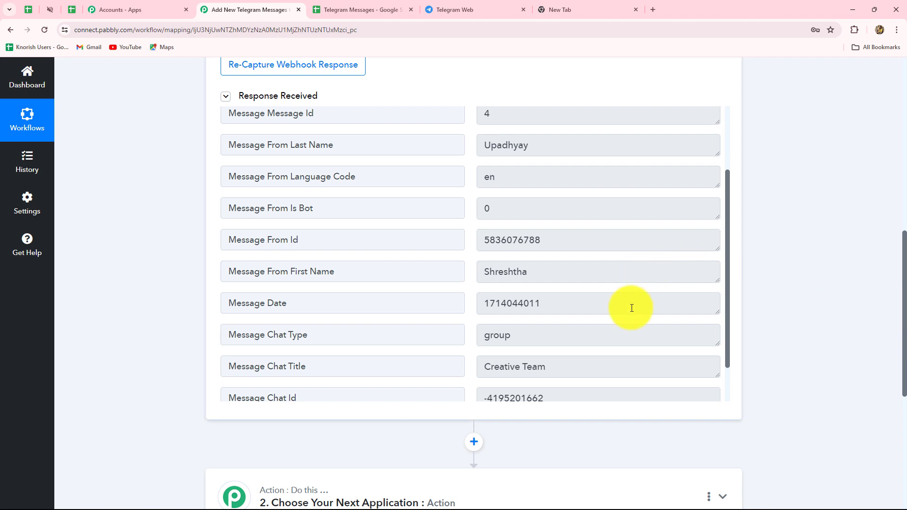
{"action": "scroll", "coordinate": [632, 309], "scroll_direction": "down", "scroll_amount": 1}
{"action": "scroll", "coordinate": [632, 309], "scroll_direction": "up", "scroll_amount": 3}
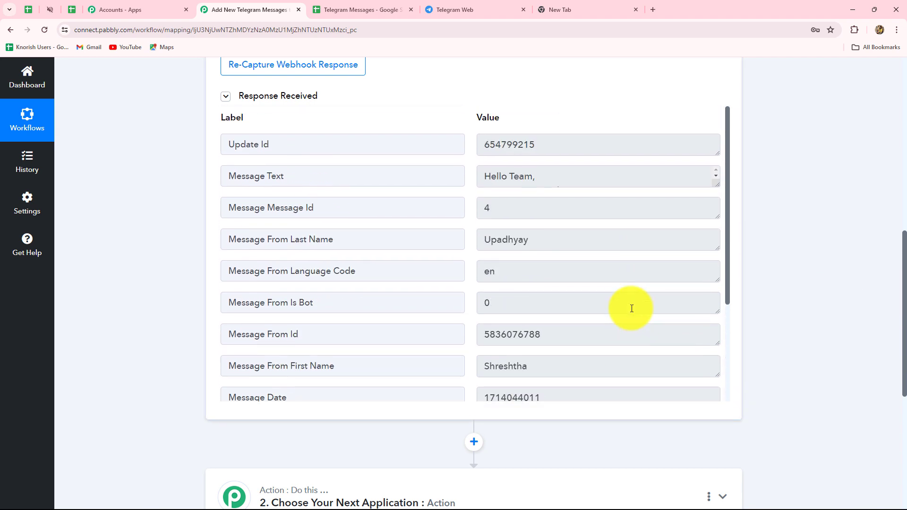
{"action": "left_click_drag", "start_coordinate": [715, 184], "coordinate": [700, 325]}
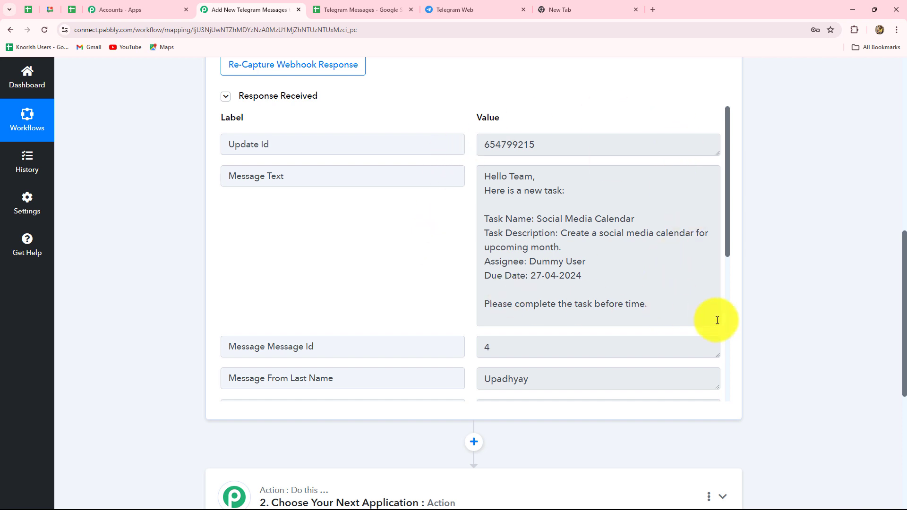
{"action": "left_click", "coordinate": [351, 11]}
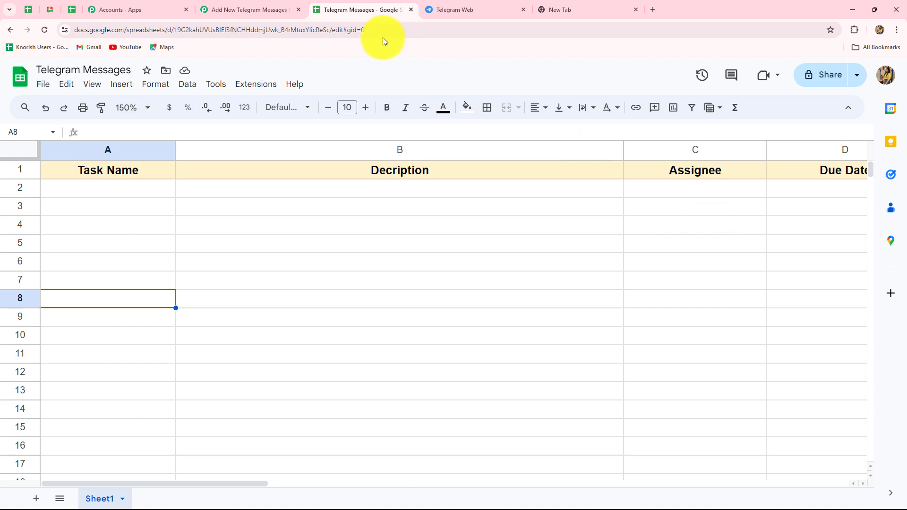
{"action": "left_click", "coordinate": [257, 9]}
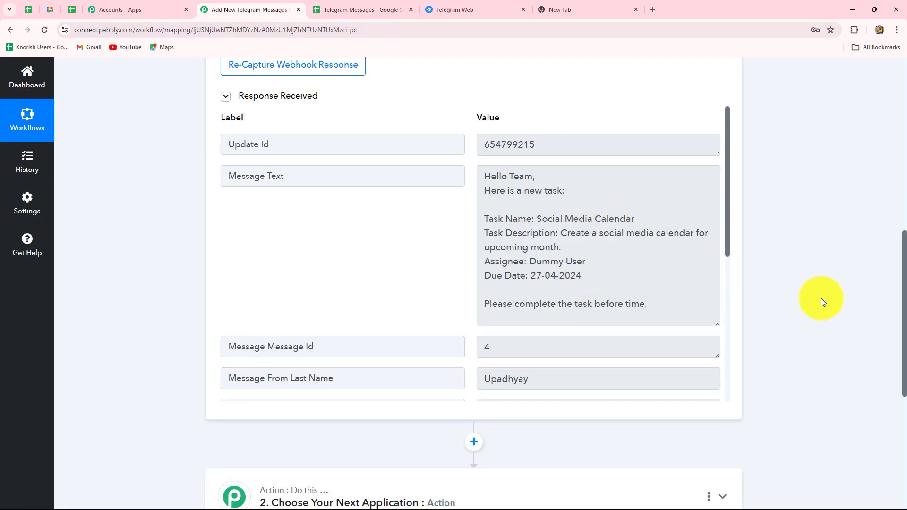
- Set the workflow's action step to Text Formatter by Pabbly with the Text Parser event
{"action": "scroll", "coordinate": [861, 299], "scroll_direction": "down", "scroll_amount": 5}
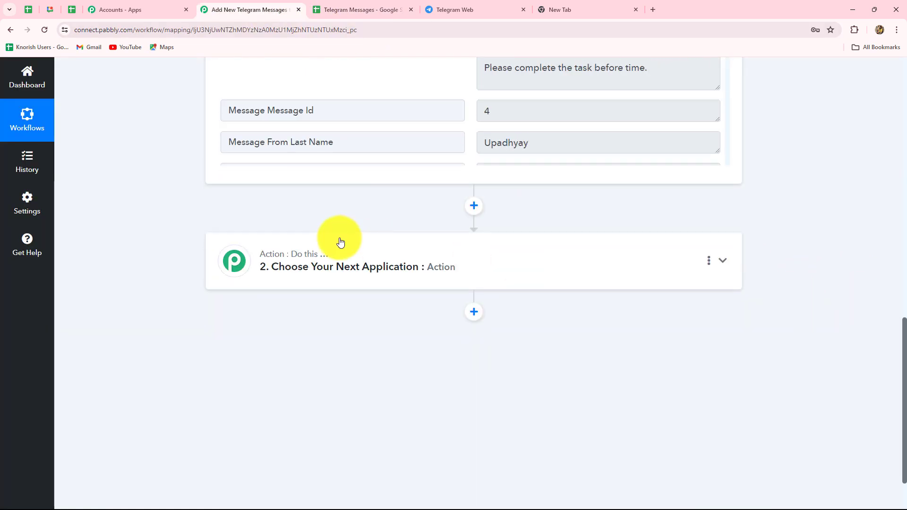
{"action": "scroll", "coordinate": [636, 191], "scroll_direction": "up", "scroll_amount": 4}
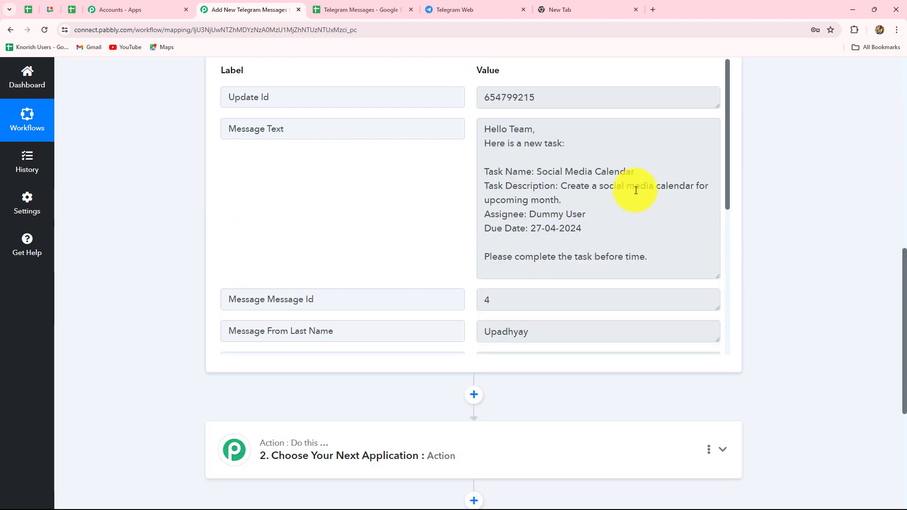
{"action": "scroll", "coordinate": [141, 224], "scroll_direction": "down", "scroll_amount": 5}
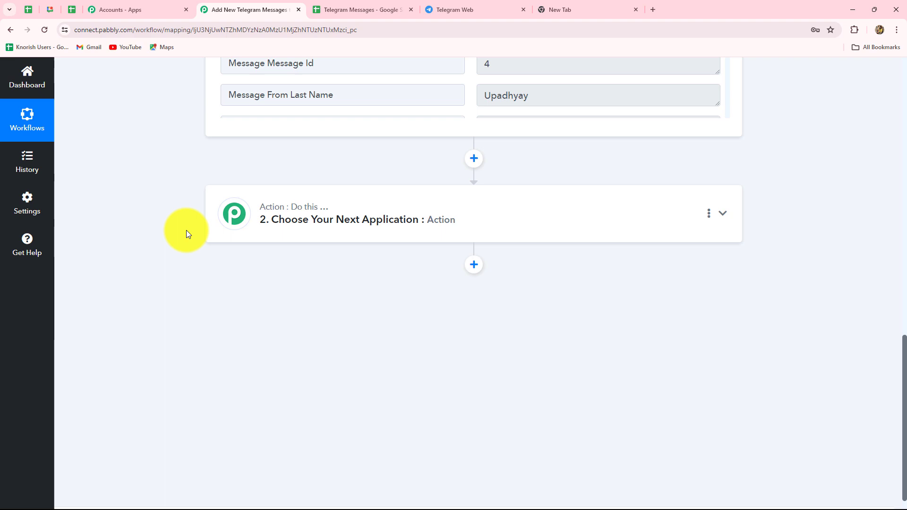
{"action": "left_click", "coordinate": [321, 230]}
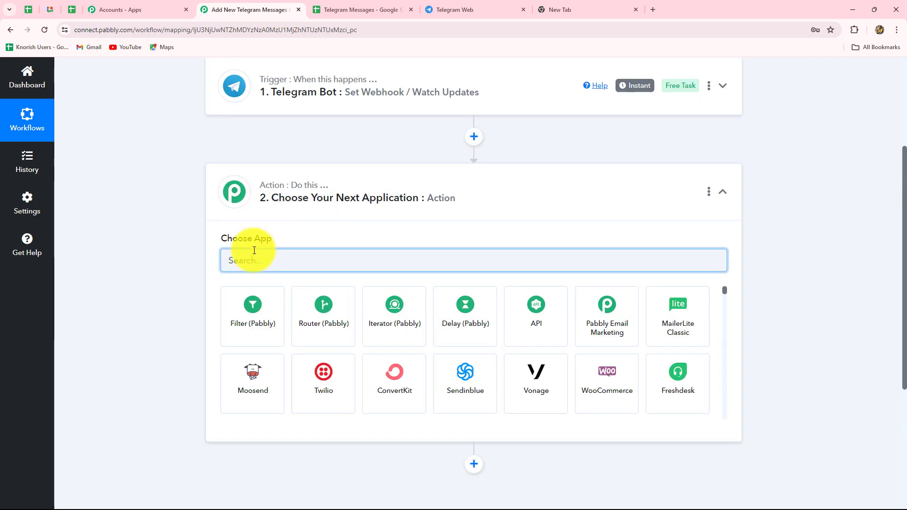
{"action": "type", "text": "Text F"}
{"action": "left_click", "coordinate": [242, 319]}
{"action": "left_click", "coordinate": [242, 319]}
{"action": "scroll", "coordinate": [243, 227], "scroll_direction": "down", "scroll_amount": 2}
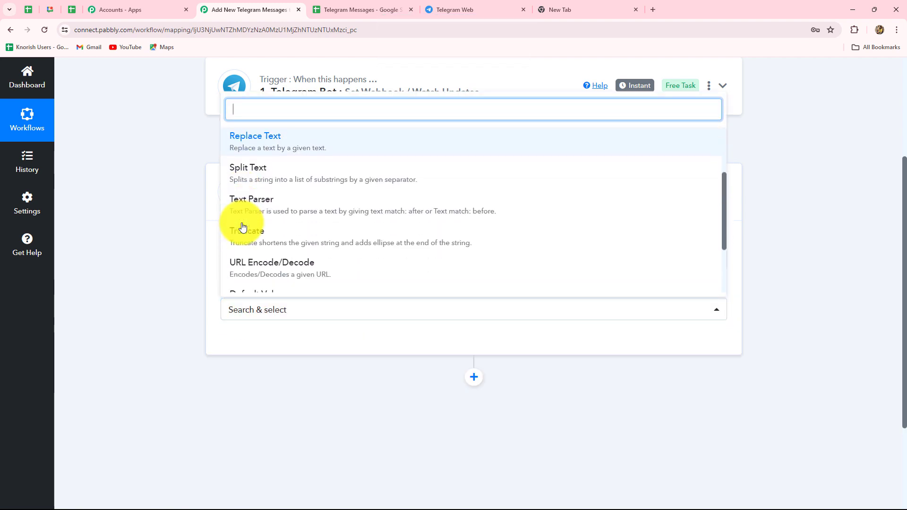
{"action": "left_click", "coordinate": [244, 218]}
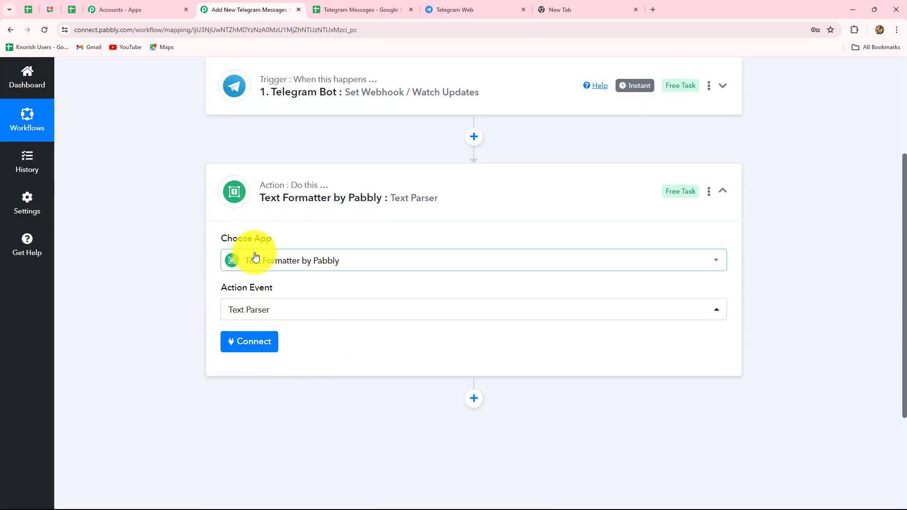
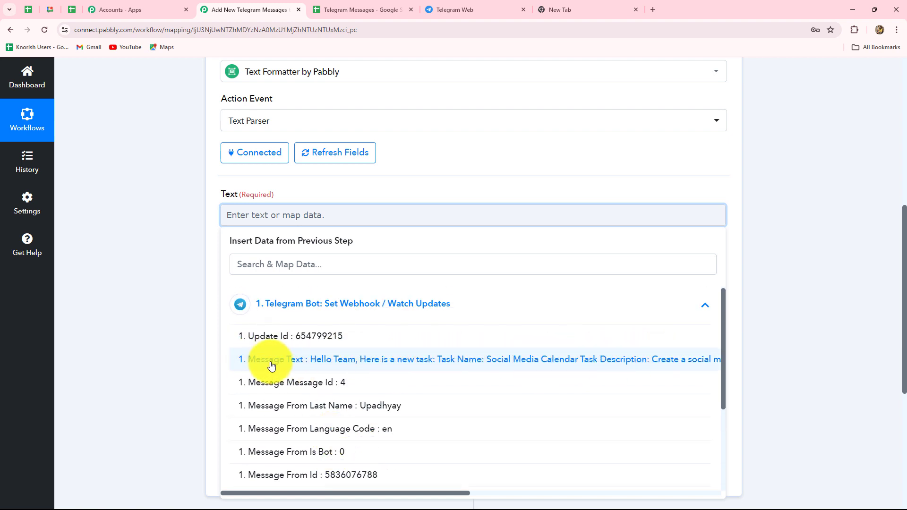
- Map the Telegram Bot trigger's Message Text into the Text Parser's required Text field
{"action": "left_click", "coordinate": [413, 359]}
{"action": "left_click", "coordinate": [816, 302]}
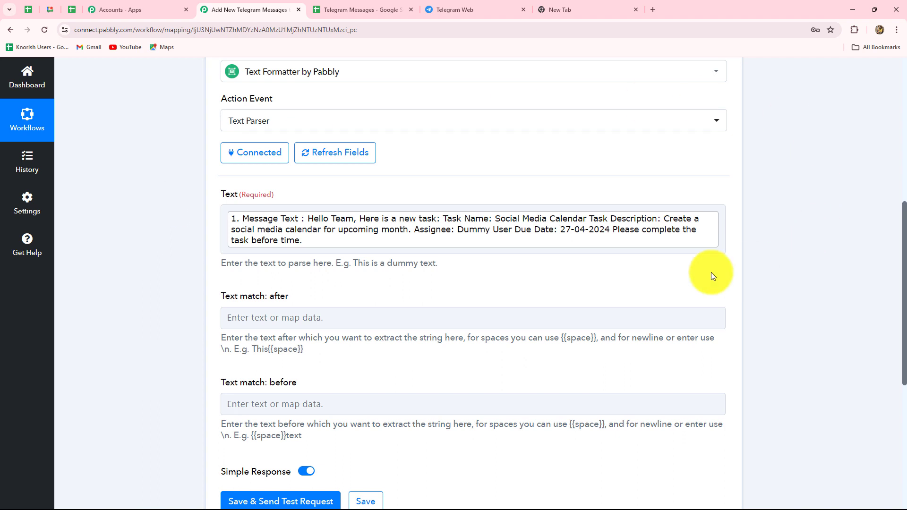
{"action": "scroll", "coordinate": [577, 284], "scroll_direction": "down", "scroll_amount": 2}
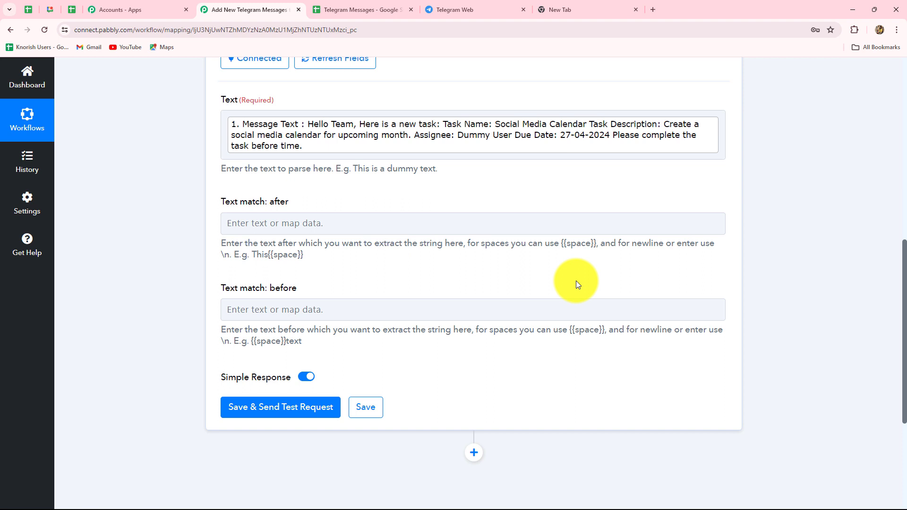
{"action": "left_click", "coordinate": [329, 226]}
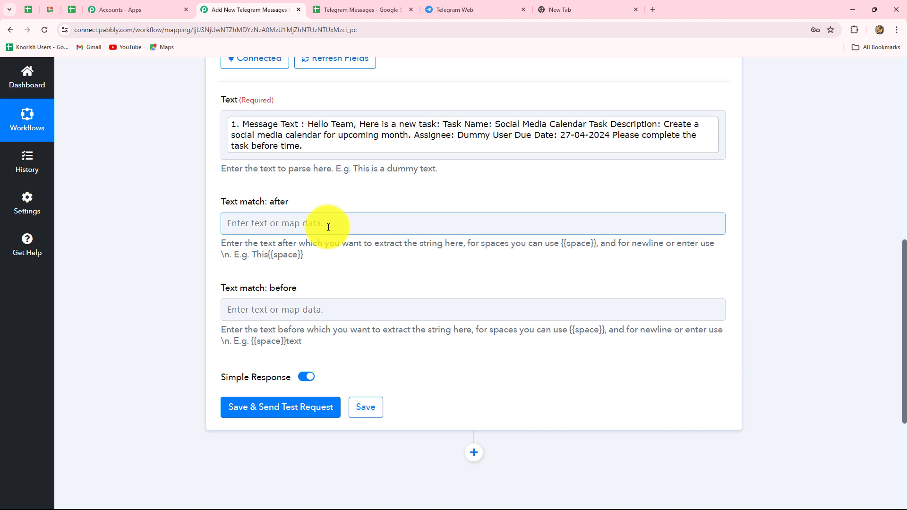
{"action": "left_click", "coordinate": [307, 304]}
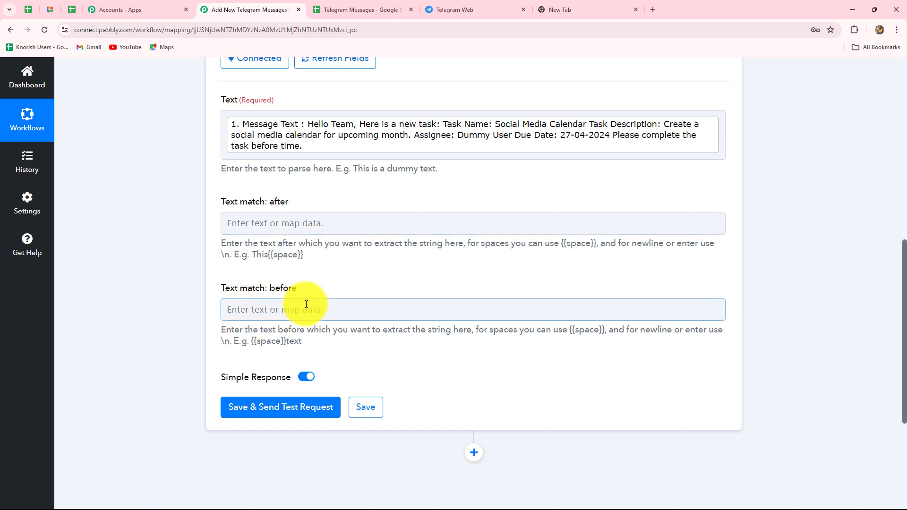
{"action": "left_click", "coordinate": [316, 235]}
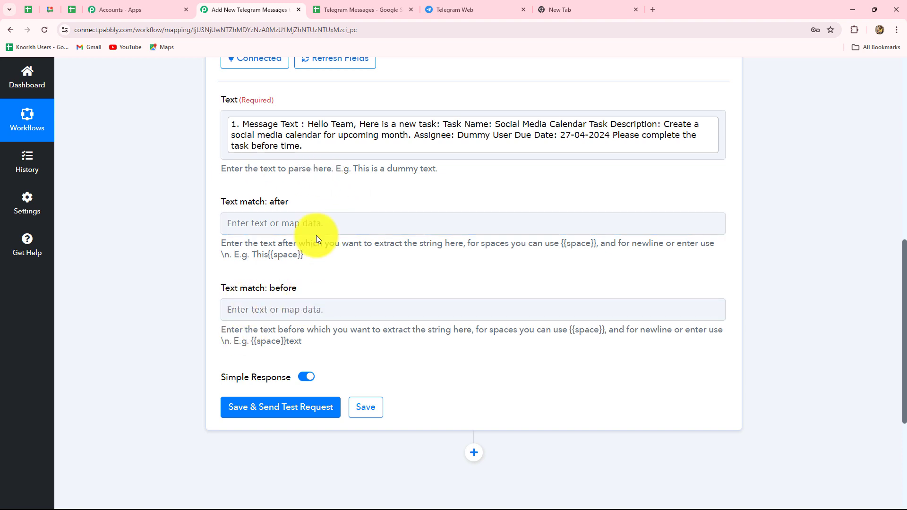
{"action": "left_click", "coordinate": [298, 202]}
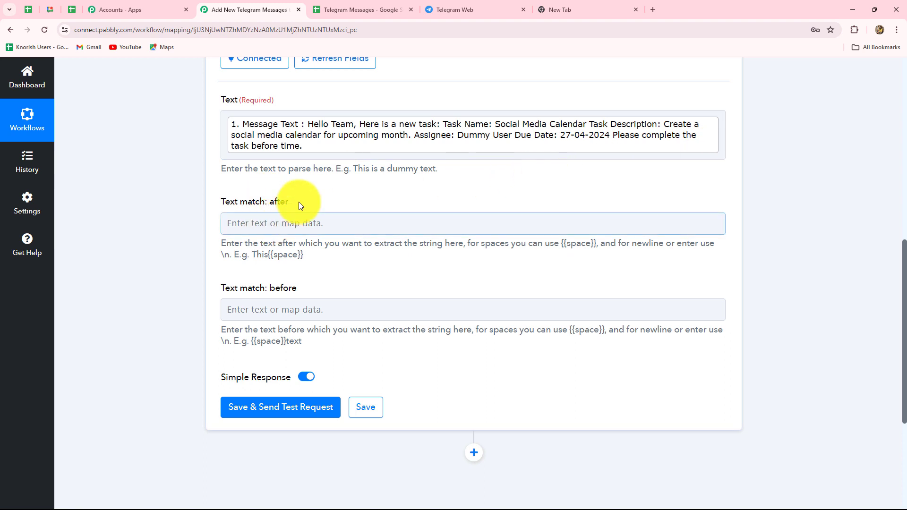
{"action": "left_click", "coordinate": [280, 195]}
{"action": "left_click", "coordinate": [453, 124]}
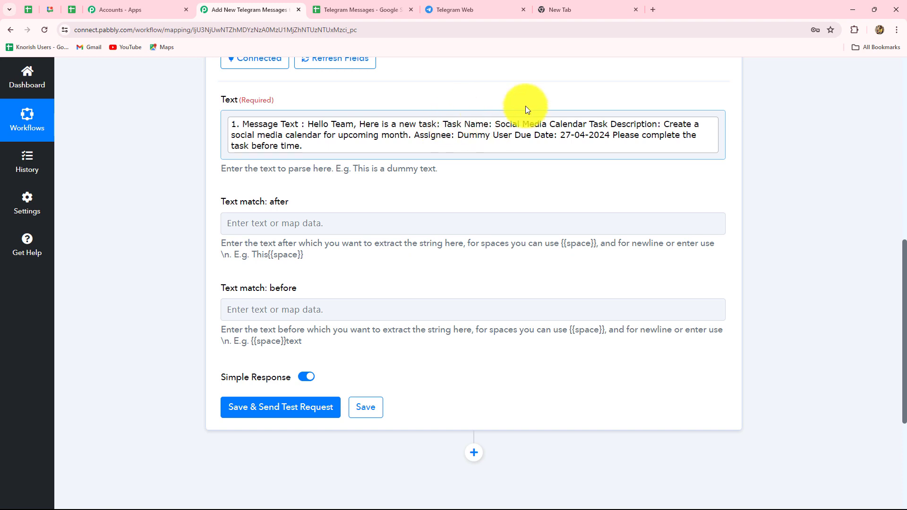
- Set the parser to extract the text after "Task Name:" and before "Task Description:"
{"action": "left_click", "coordinate": [265, 224]}
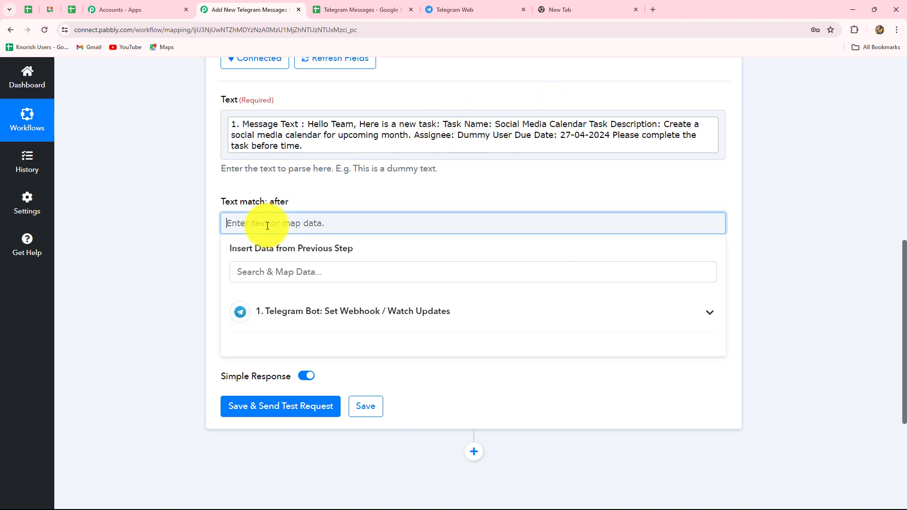
{"action": "type", "text": "Task Name:"}
{"action": "left_click", "coordinate": [172, 270]}
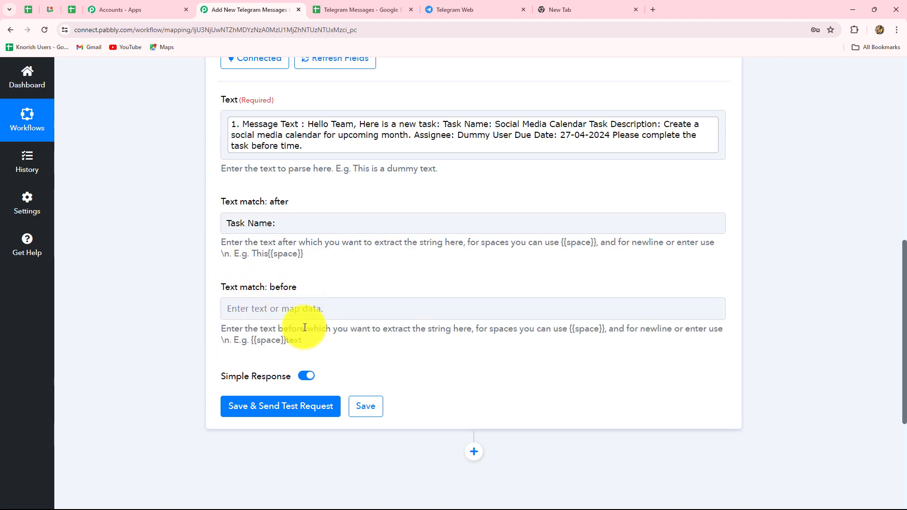
{"action": "left_click", "coordinate": [601, 120]}
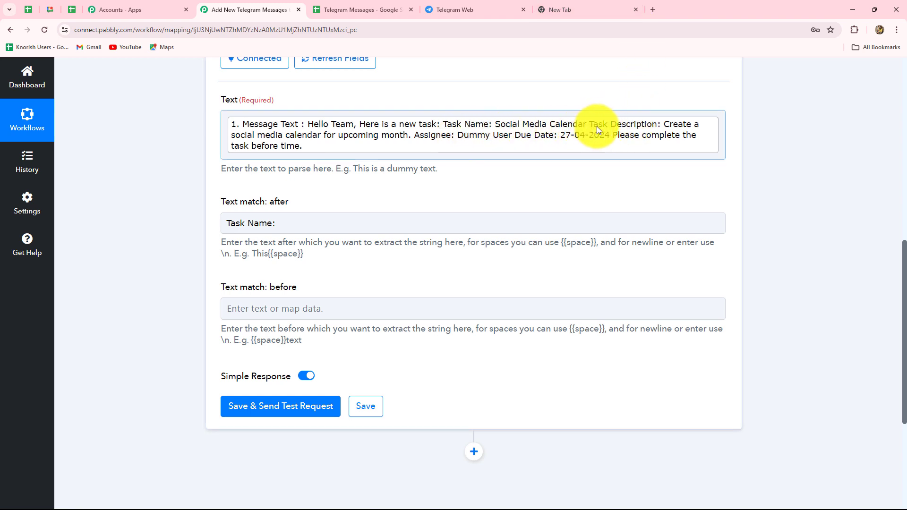
{"action": "left_click", "coordinate": [237, 305]}
{"action": "key", "text": "Caps_Lock"}
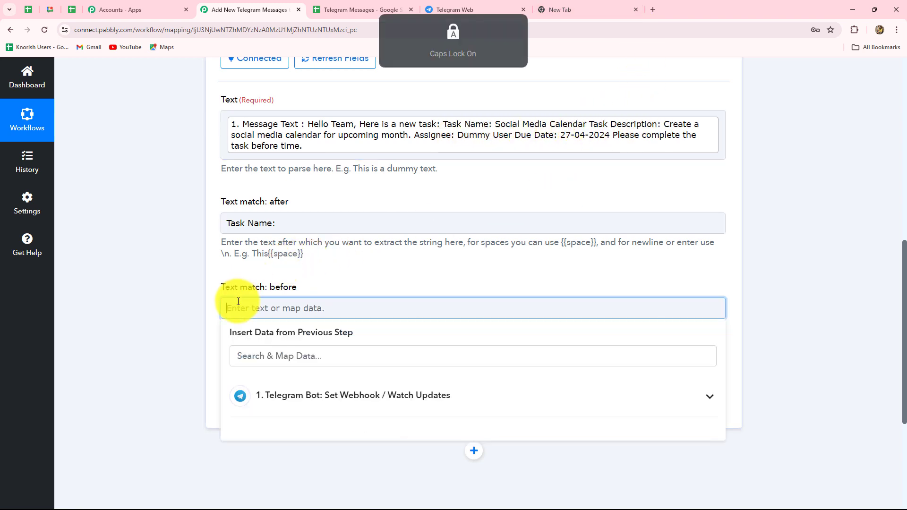
{"action": "type", "text": "Task Description:"}
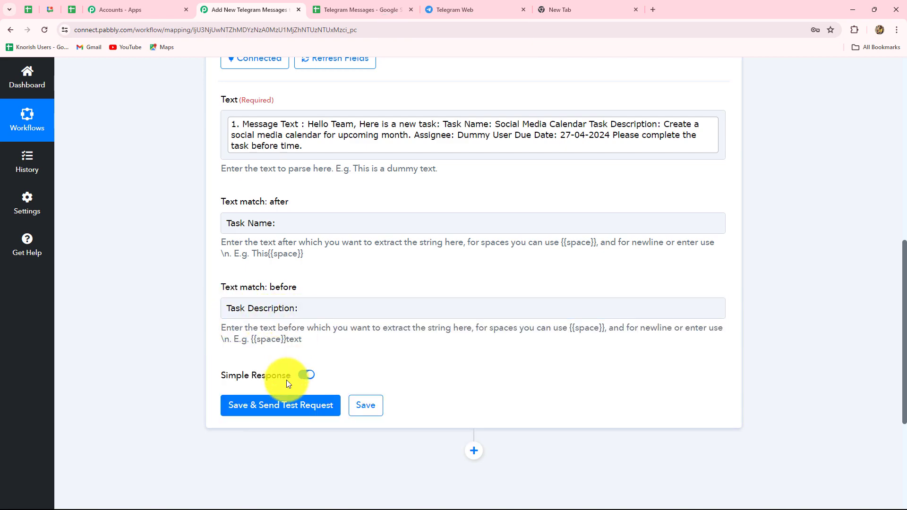
- Save the Text Parser action with a test request and review the extracted task name and the mapped fields
{"action": "left_click", "coordinate": [317, 406]}
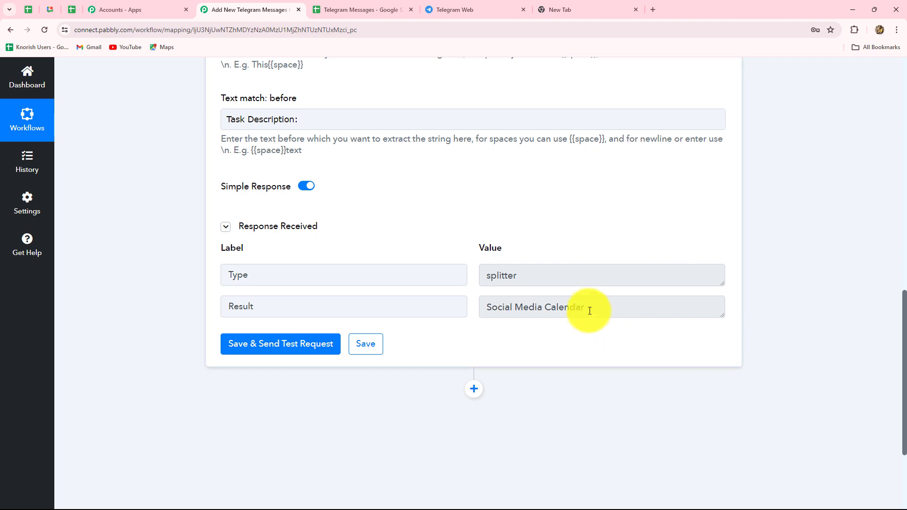
{"action": "left_click_drag", "start_coordinate": [590, 311], "coordinate": [462, 303]}
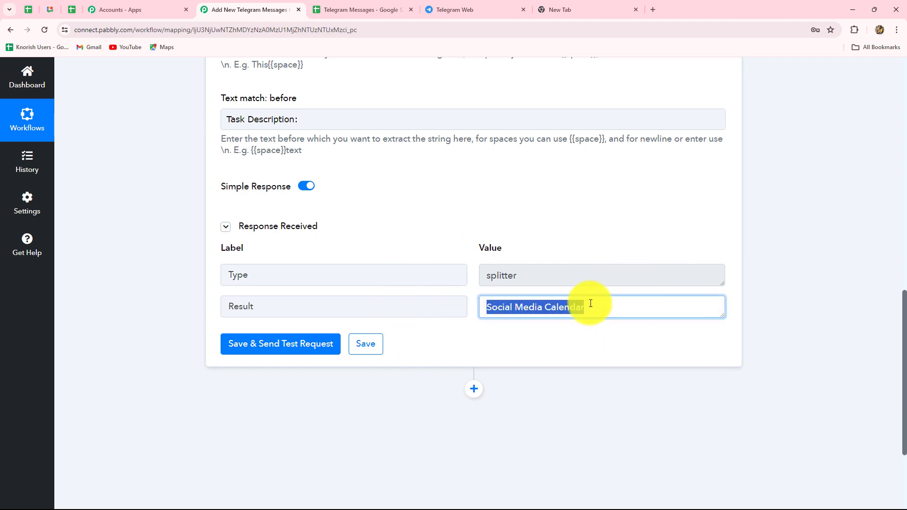
{"action": "scroll", "coordinate": [587, 310], "scroll_direction": "up", "scroll_amount": 8}
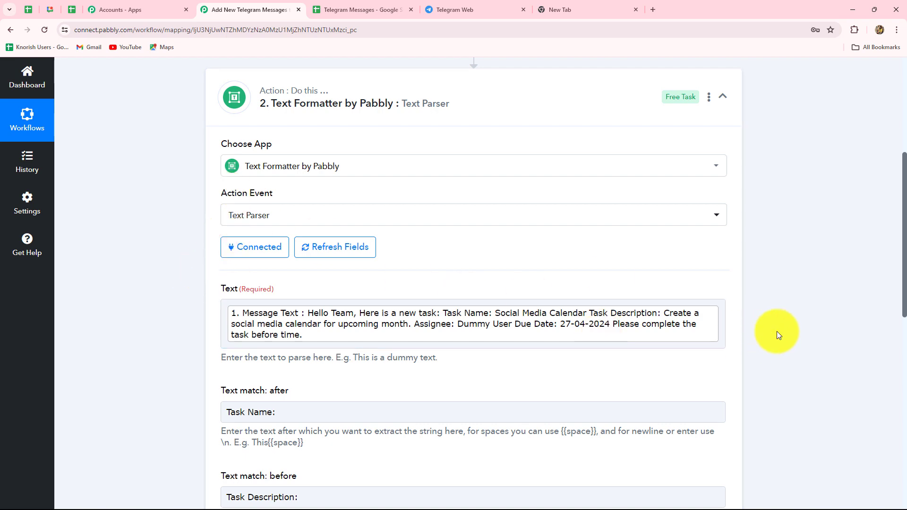
- Add a third workflow step using Text Formatter by Pabbly with the Text Parser event and connect it
{"action": "scroll", "coordinate": [776, 330], "scroll_direction": "down", "scroll_amount": 11}
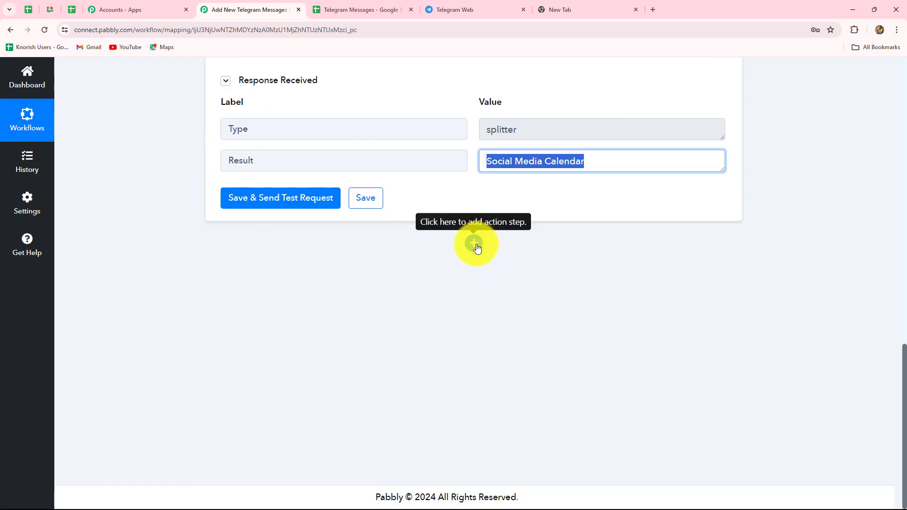
{"action": "left_click", "coordinate": [474, 243]}
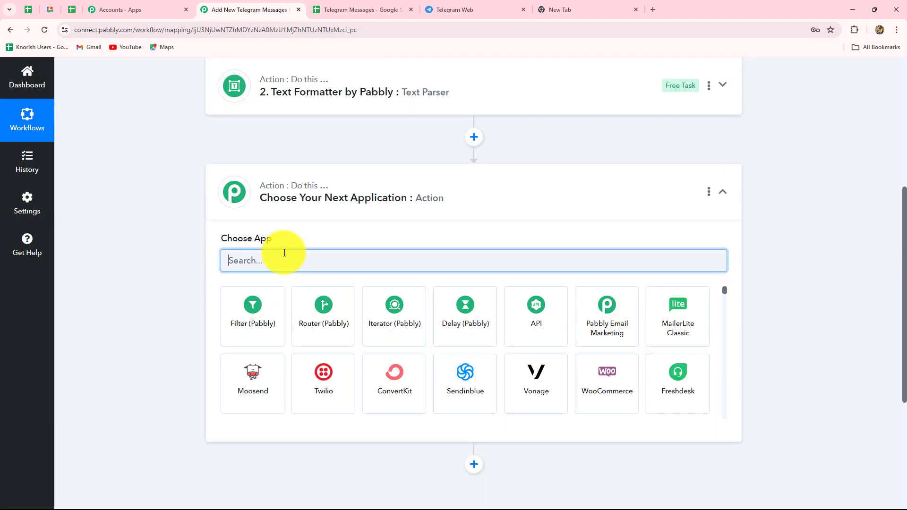
{"action": "type", "text": "text"}
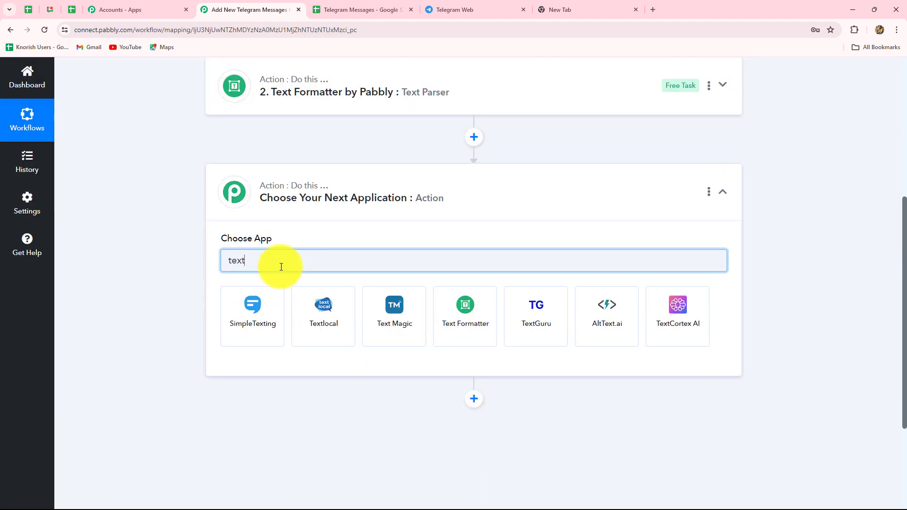
{"action": "left_click", "coordinate": [464, 307]}
{"action": "left_click", "coordinate": [253, 311]}
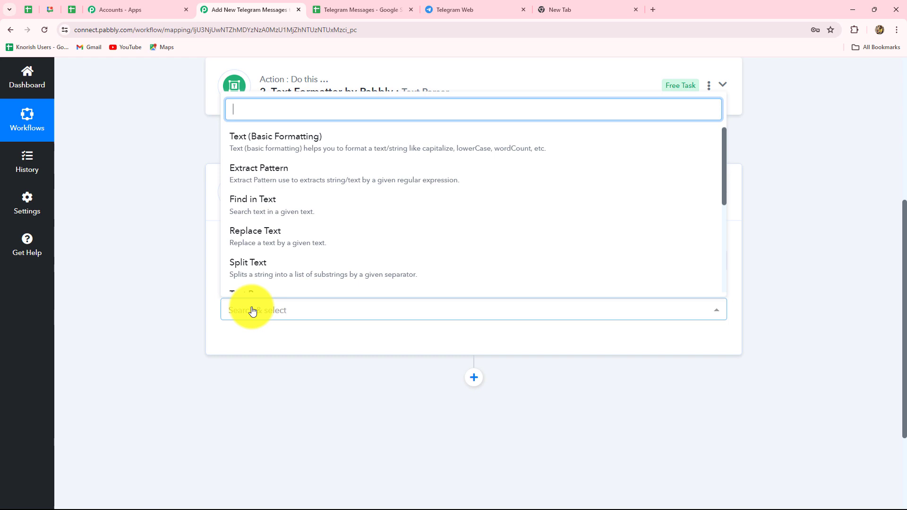
{"action": "scroll", "coordinate": [243, 232], "scroll_direction": "down", "scroll_amount": 2}
{"action": "left_click", "coordinate": [253, 204]}
{"action": "left_click", "coordinate": [247, 339]}
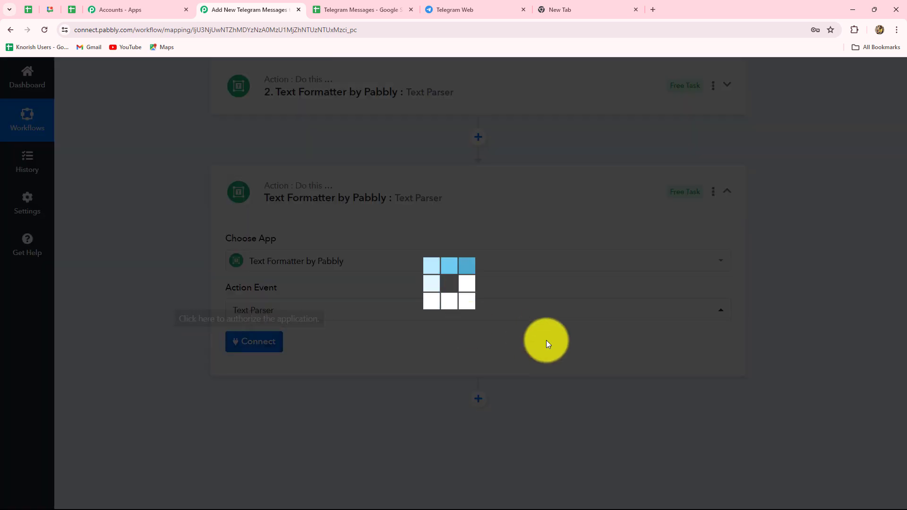
- Map the Telegram Bot trigger's Message Text into the third step's required Text field
{"action": "scroll", "coordinate": [546, 344], "scroll_direction": "down", "scroll_amount": 5}
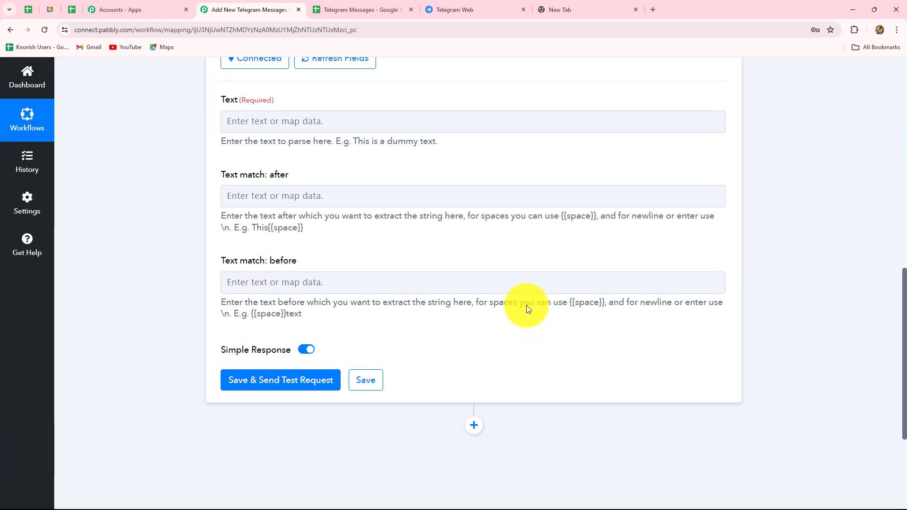
{"action": "left_click", "coordinate": [325, 125]}
{"action": "left_click", "coordinate": [325, 209]}
{"action": "left_click", "coordinate": [359, 265]}
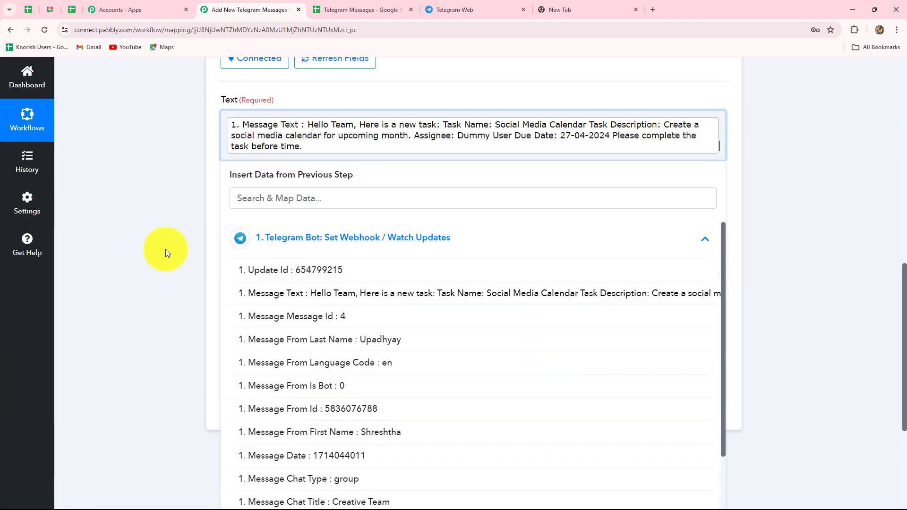
{"action": "left_click", "coordinate": [166, 247]}
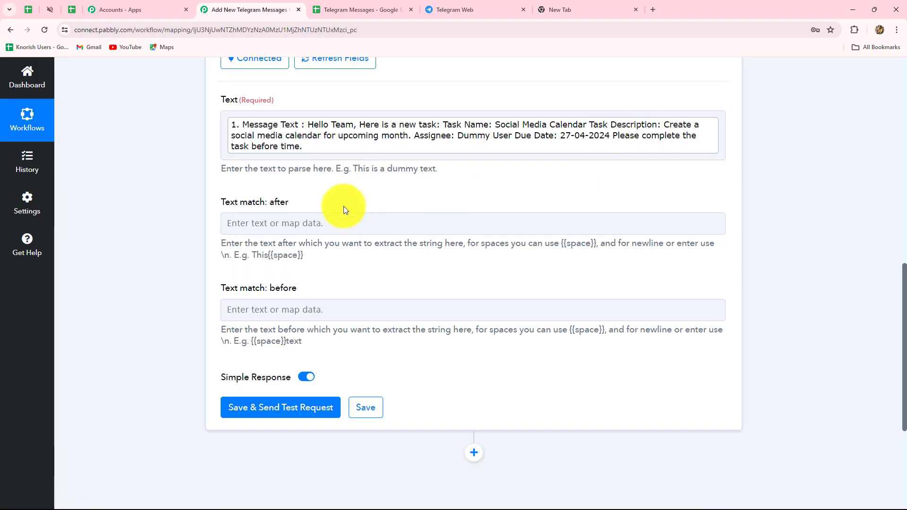
- Set the parser to extract the text after "Task Description:" and before "Assignee:", and save it with a test request
{"action": "left_click", "coordinate": [309, 223]}
{"action": "key", "text": "Caps_Lock"}
{"action": "type", "text": "T"}
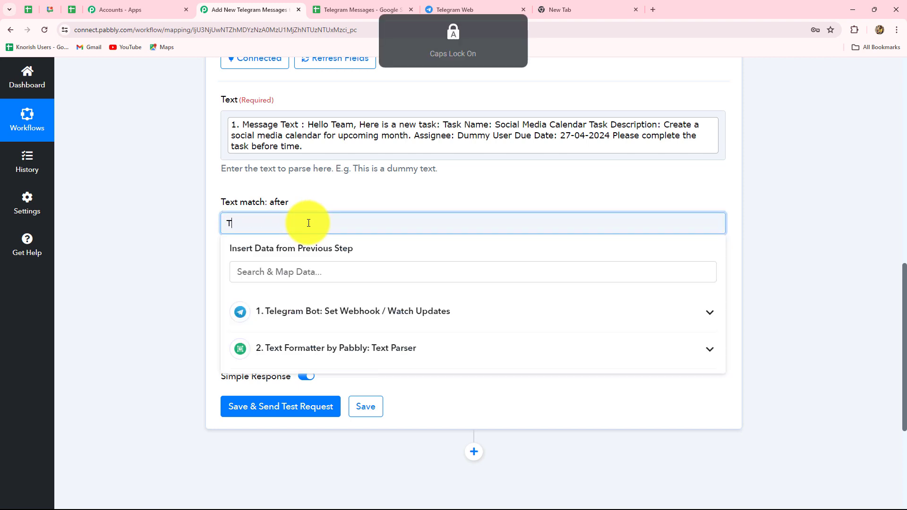
{"action": "type", "text": "ask Description:"}
{"action": "left_click", "coordinate": [136, 280]}
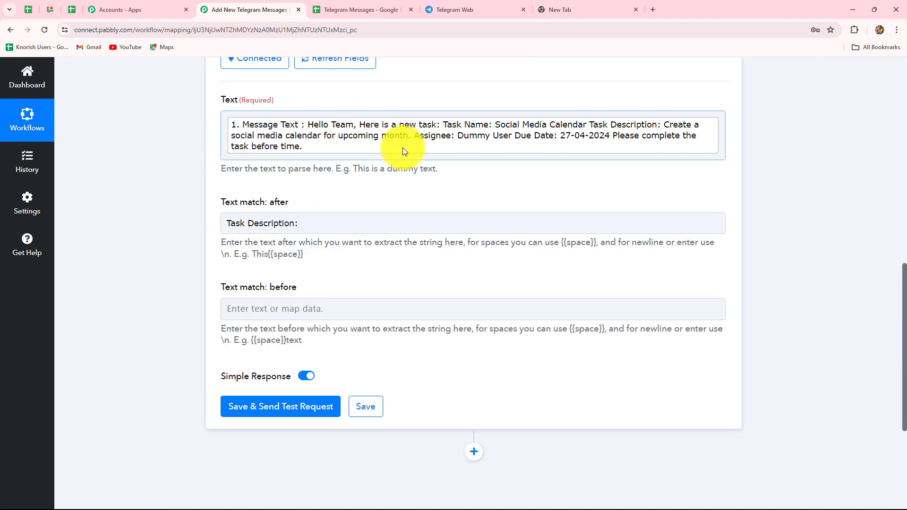
{"action": "left_click", "coordinate": [366, 308]}
{"action": "type", "text": "Assignee:"}
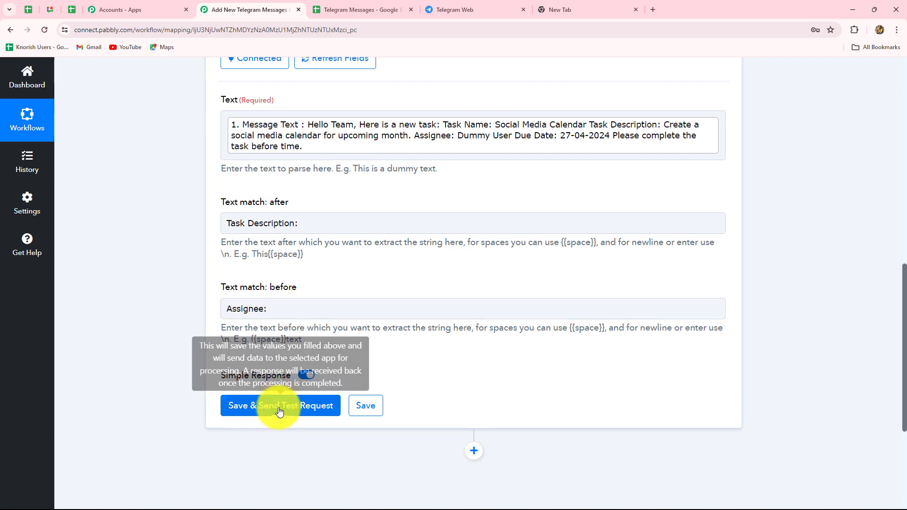
{"action": "left_click", "coordinate": [257, 407]}
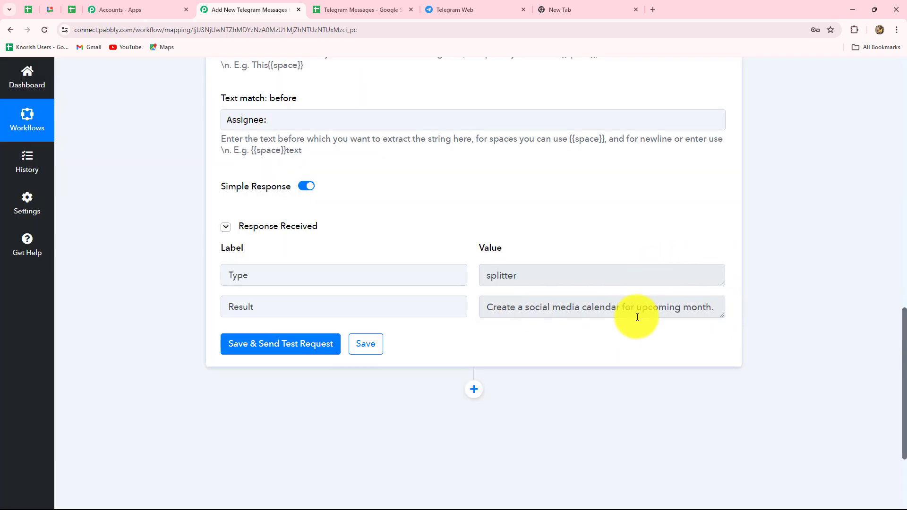
- Add a fourth workflow step using Text Formatter by Pabbly with the Text Parser event and connect it
{"action": "scroll", "coordinate": [796, 324], "scroll_direction": "down", "scroll_amount": 1}
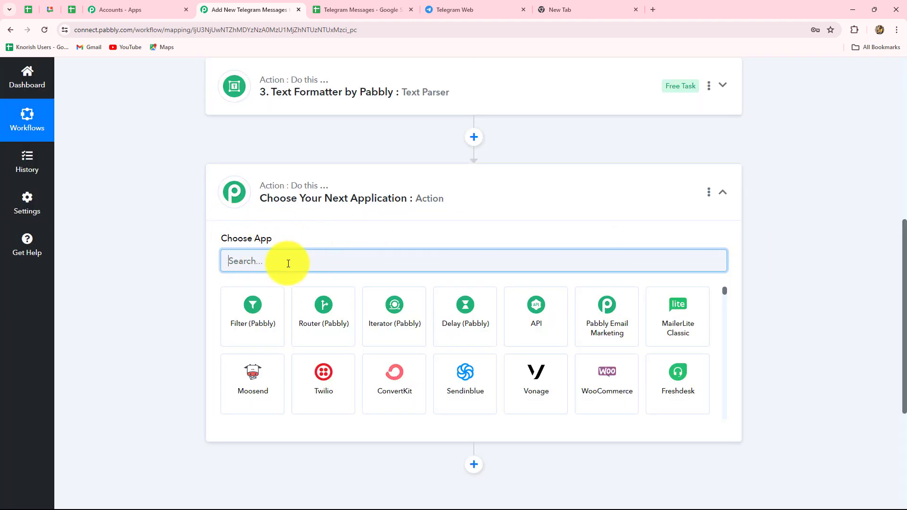
{"action": "type", "text": "Text"}
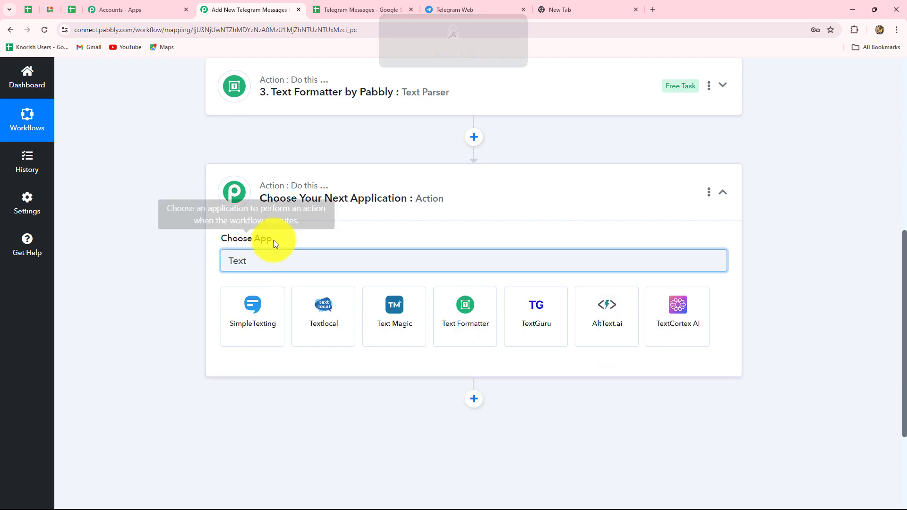
{"action": "left_click", "coordinate": [460, 315]}
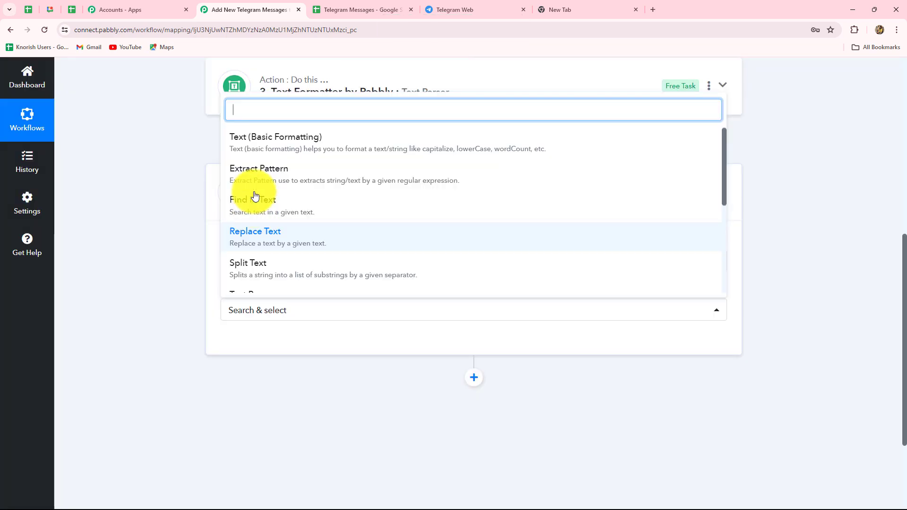
{"action": "scroll", "coordinate": [260, 265], "scroll_direction": "down", "scroll_amount": 1}
{"action": "left_click", "coordinate": [258, 256]}
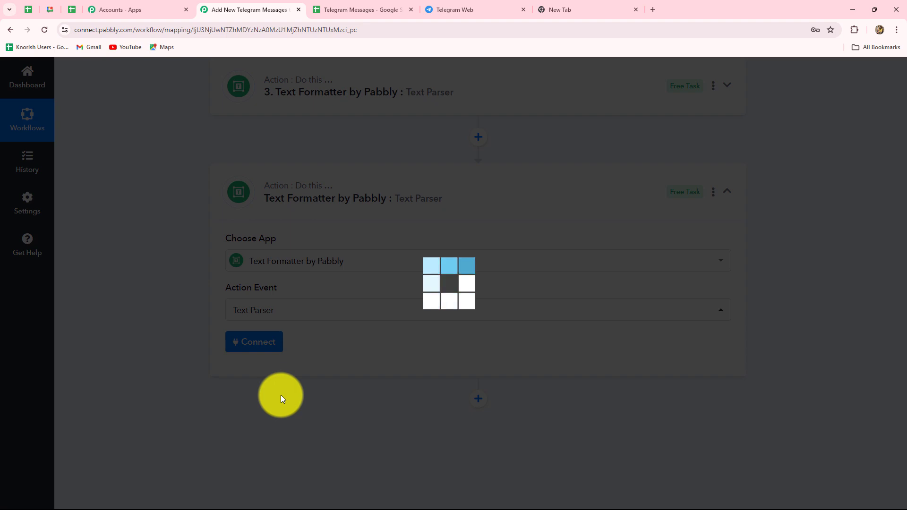
{"action": "left_click", "coordinate": [258, 341]}
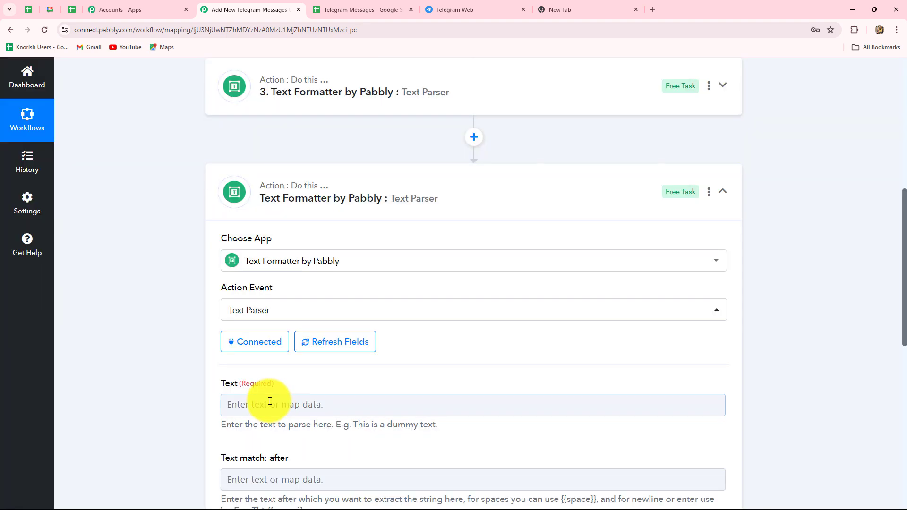
- Set the parser to extract the Telegram Message Text between "Assignee:" and "Due Date:", and save it with a test request
{"action": "scroll", "coordinate": [268, 399], "scroll_direction": "down", "scroll_amount": 5}
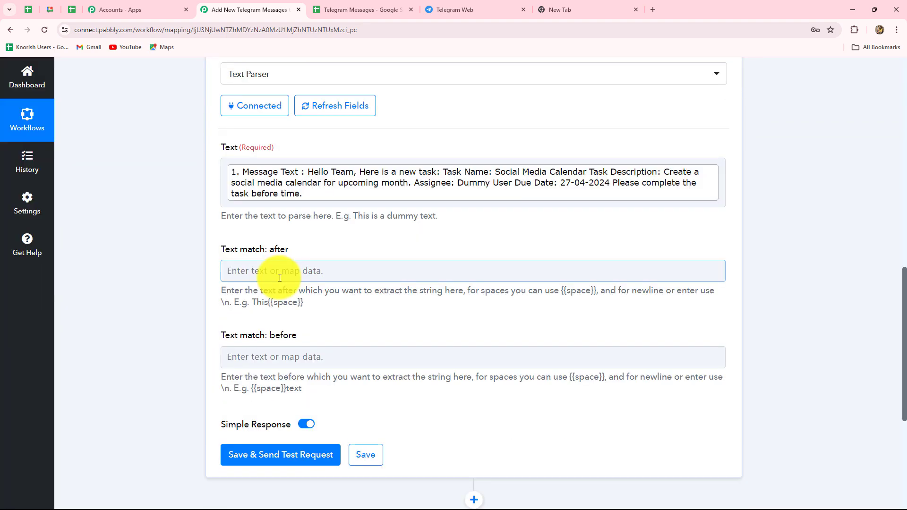
{"action": "left_click", "coordinate": [280, 277]}
{"action": "type", "text": "Assignee"}
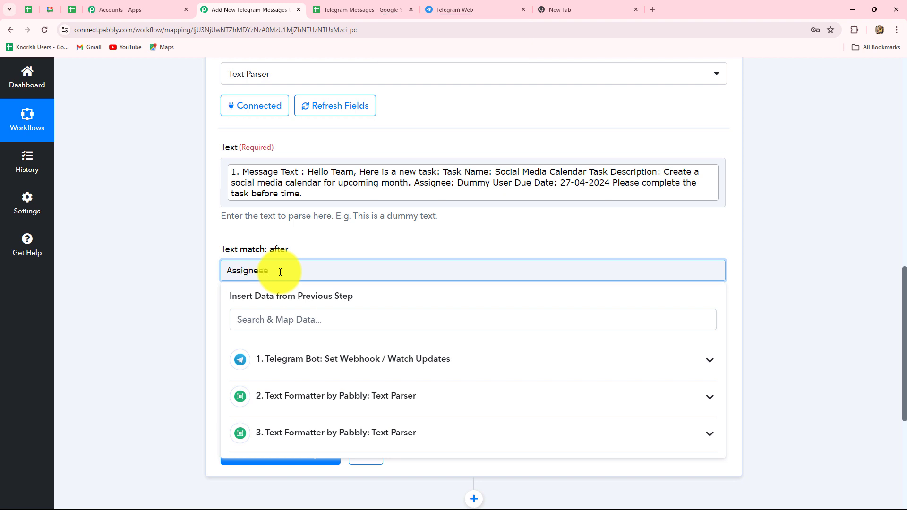
{"action": "key", "text": "BackSpace"}
{"action": "type", "text": ":"}
{"action": "left_click", "coordinate": [262, 355]}
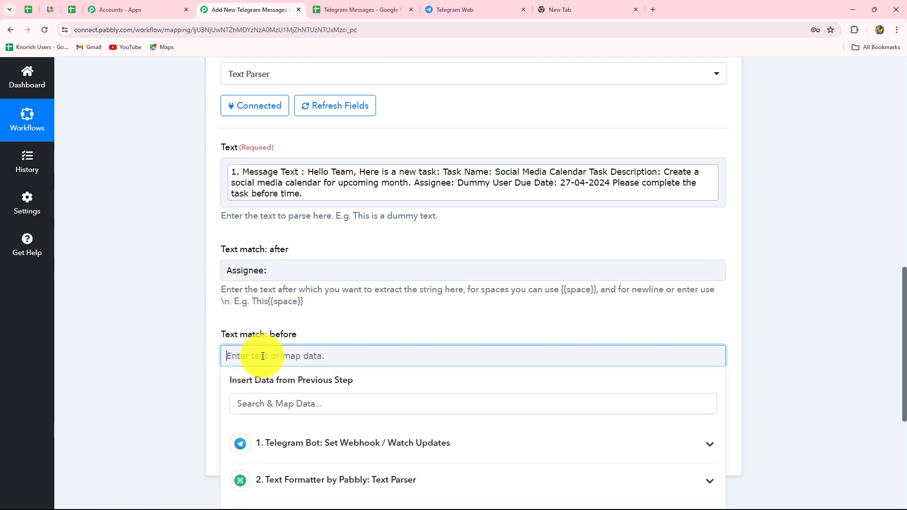
{"action": "type", "text": "Due Date:"}
{"action": "left_click", "coordinate": [330, 454]}
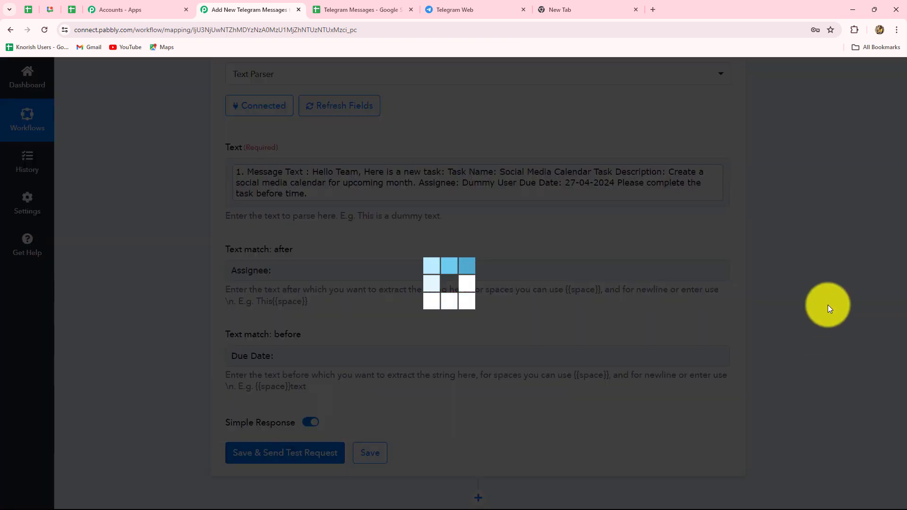
{"action": "scroll", "coordinate": [689, 290], "scroll_direction": "down", "scroll_amount": 5}
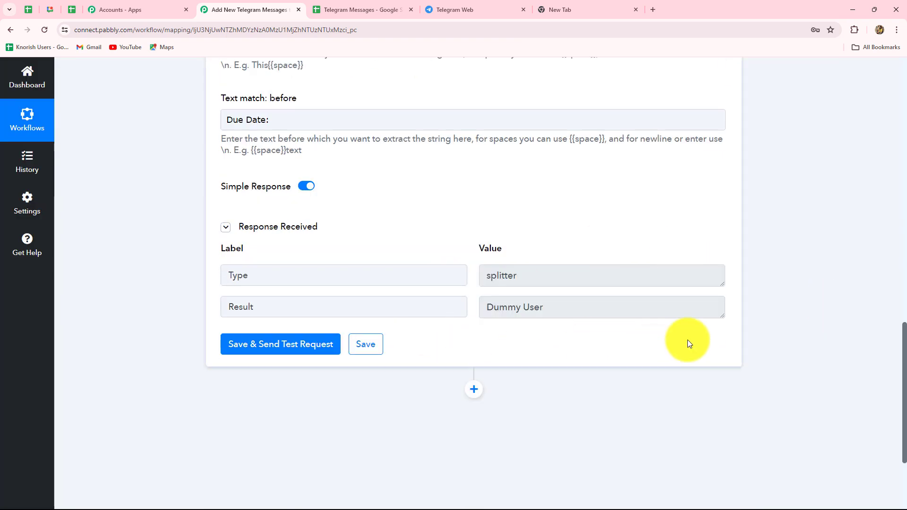
- Add a fifth workflow step using Text Formatter by Pabbly with the Text Parser event and connect it
{"action": "scroll", "coordinate": [688, 340], "scroll_direction": "down", "scroll_amount": 3}
{"action": "left_click", "coordinate": [475, 243]}
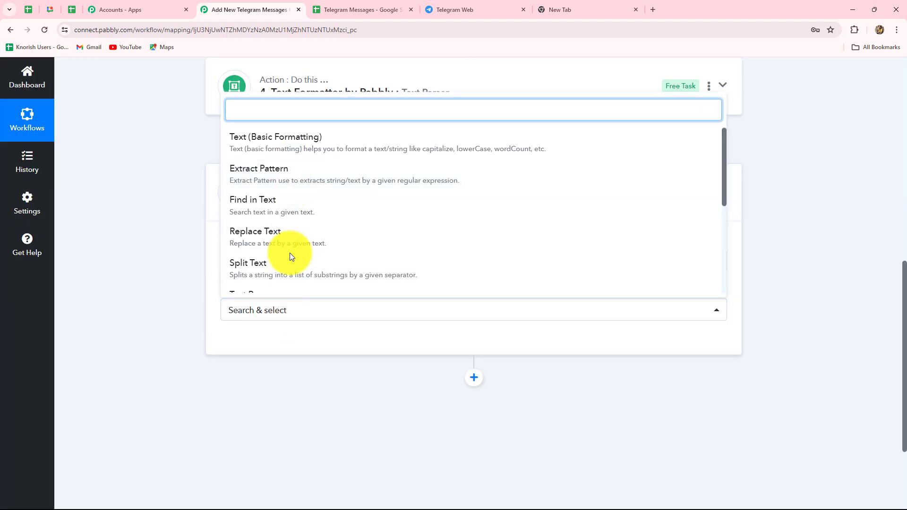
{"action": "scroll", "coordinate": [289, 249], "scroll_direction": "down", "scroll_amount": 2}
{"action": "left_click", "coordinate": [289, 207]}
{"action": "left_click", "coordinate": [274, 344]}
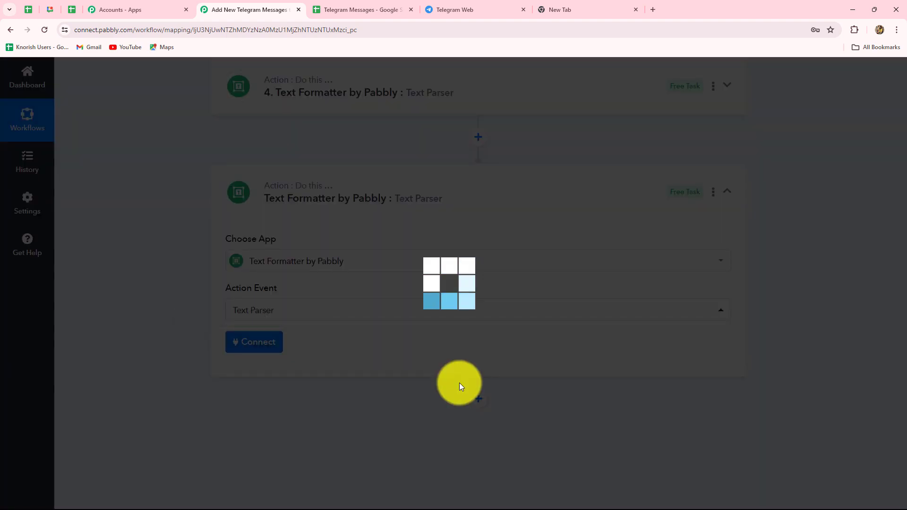
- Map the Telegram Bot trigger's Message Text into the fifth step's required Text field
{"action": "scroll", "coordinate": [707, 337], "scroll_direction": "down", "scroll_amount": 1}
{"action": "scroll", "coordinate": [707, 337], "scroll_direction": "down", "scroll_amount": 4}
{"action": "left_click", "coordinate": [318, 168]}
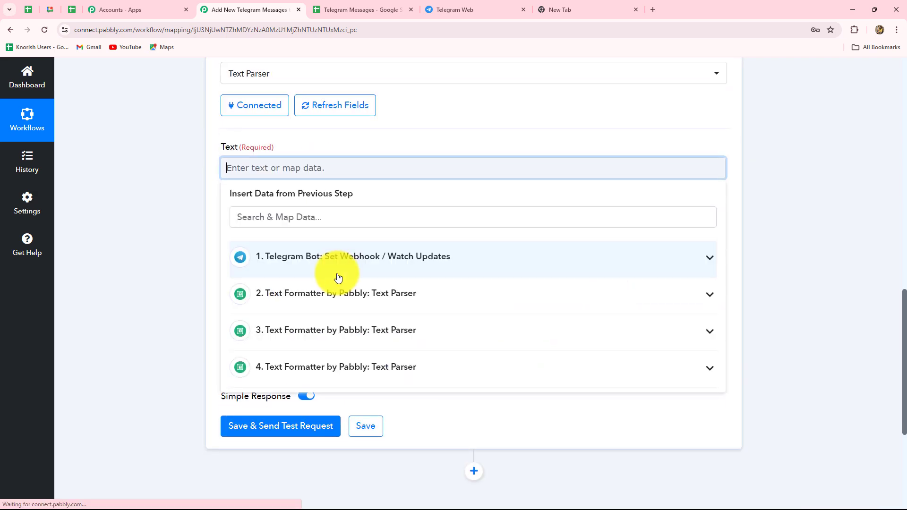
{"action": "scroll", "coordinate": [338, 278], "scroll_direction": "down", "scroll_amount": 3}
{"action": "left_click", "coordinate": [347, 124]}
{"action": "left_click", "coordinate": [274, 172]}
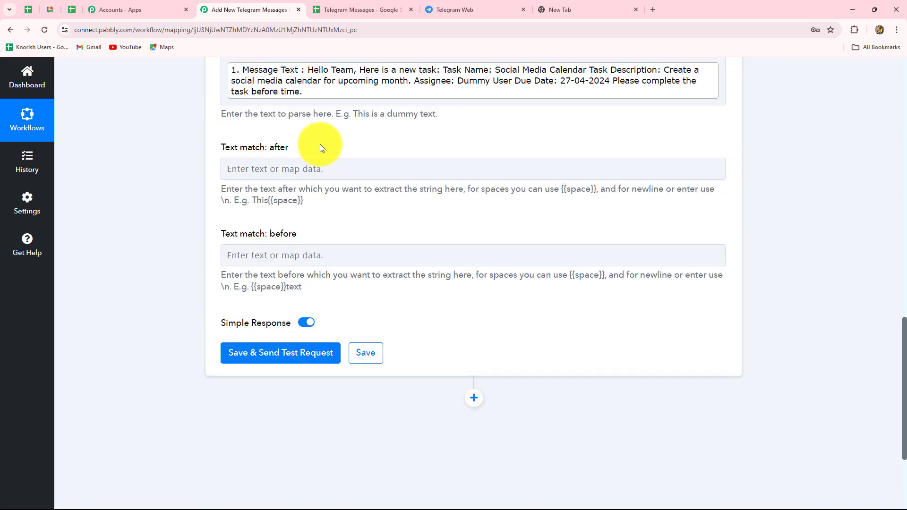
- Set the parser to extract the text after "Due Date:" and before "Please", and save it with a test request
{"action": "left_click", "coordinate": [296, 169]}
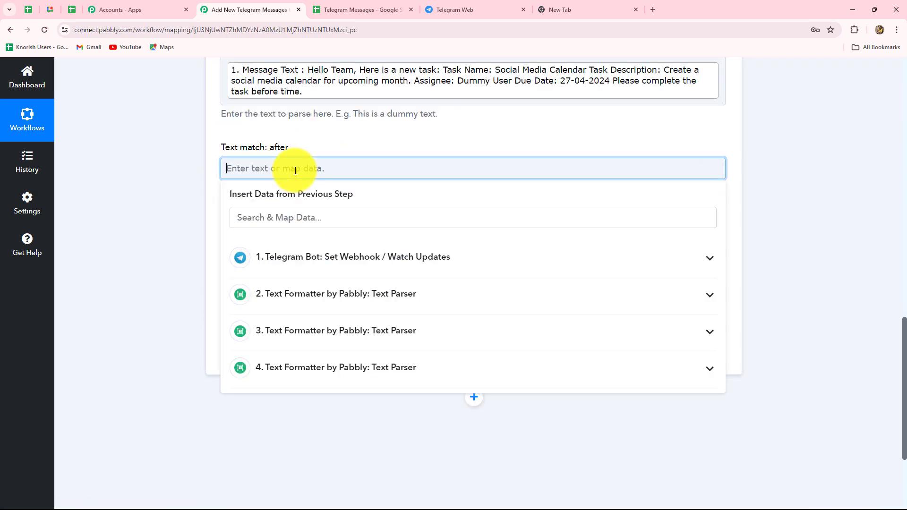
{"action": "key", "text": "Caps_Lock"}
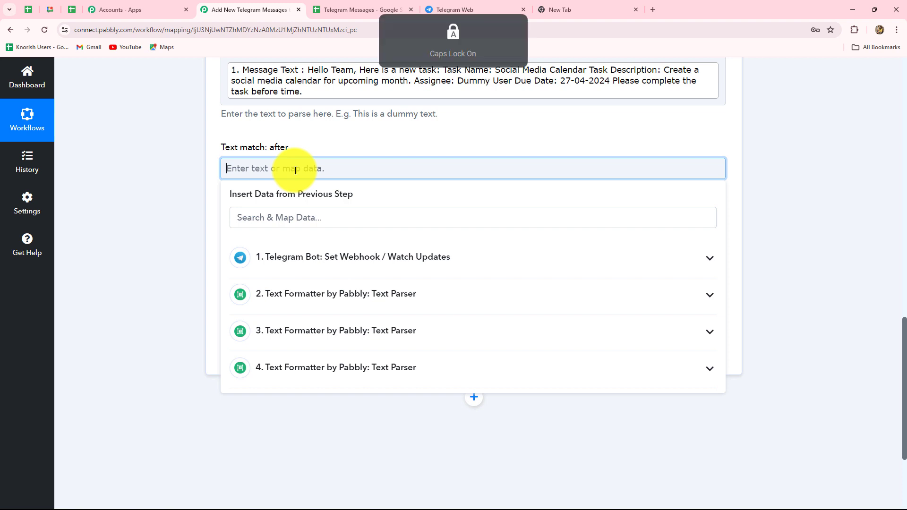
{"action": "type", "text": "Due Date"}
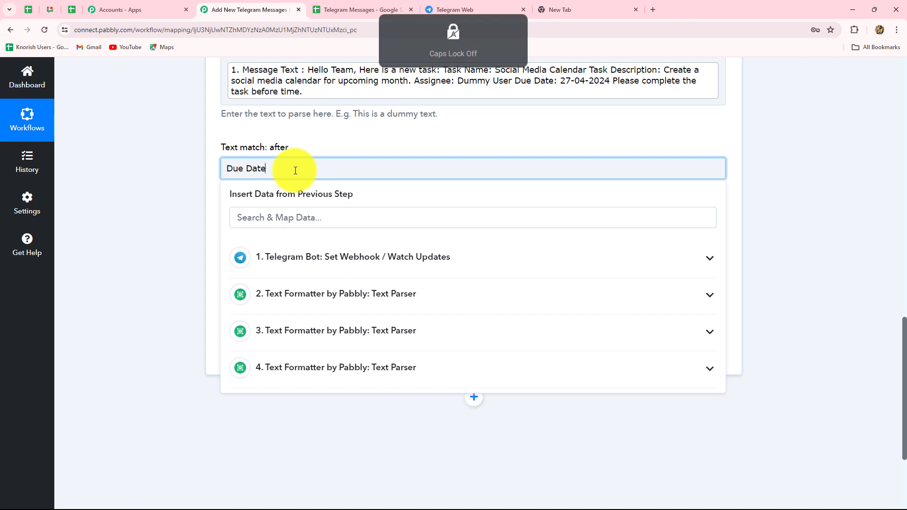
{"action": "type", "text": ":"}
{"action": "left_click", "coordinate": [196, 223]}
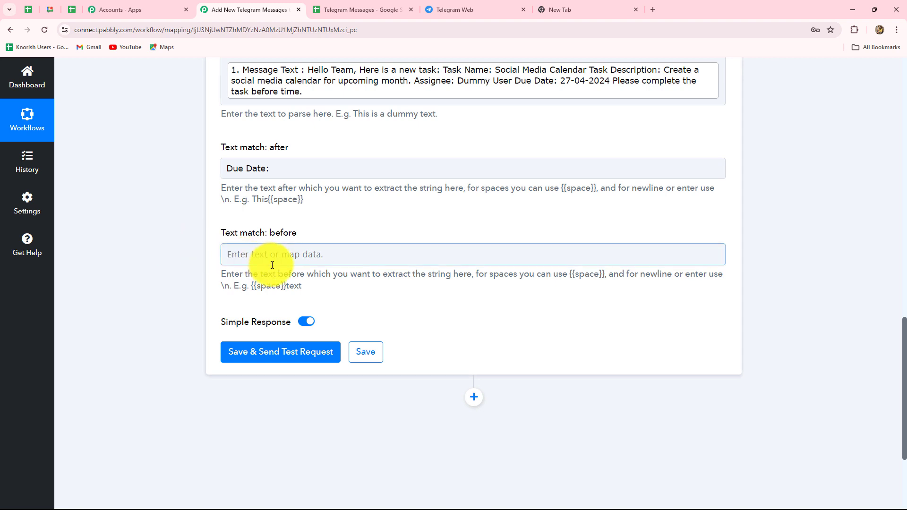
{"action": "left_click", "coordinate": [293, 258]}
{"action": "type", "text": "Please"}
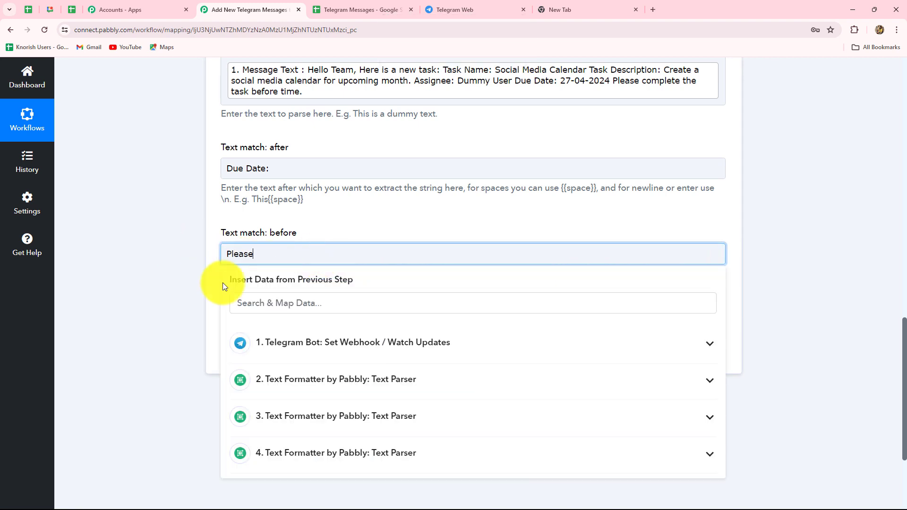
{"action": "left_click", "coordinate": [218, 284]}
{"action": "left_click", "coordinate": [312, 350]}
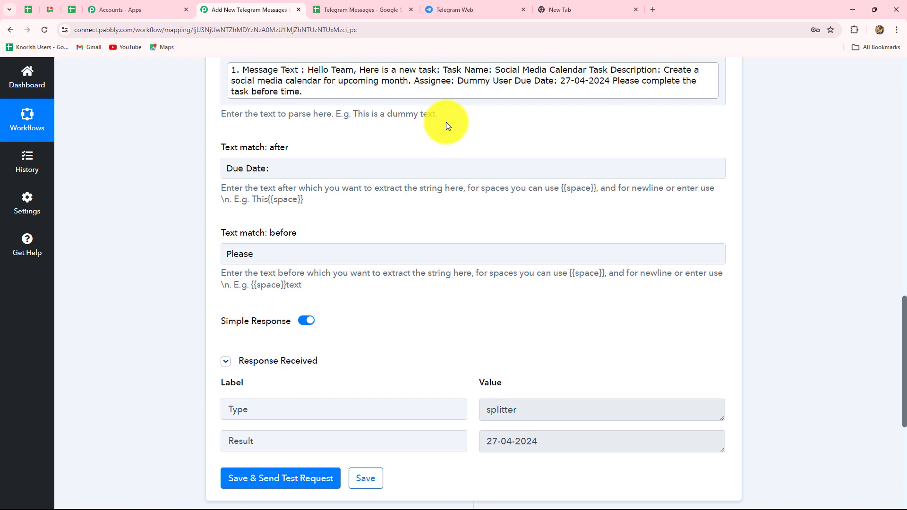
- Compare the original task message in the Creative Team Telegram group with the due date parser's settings and response
{"action": "left_click", "coordinate": [457, 10]}
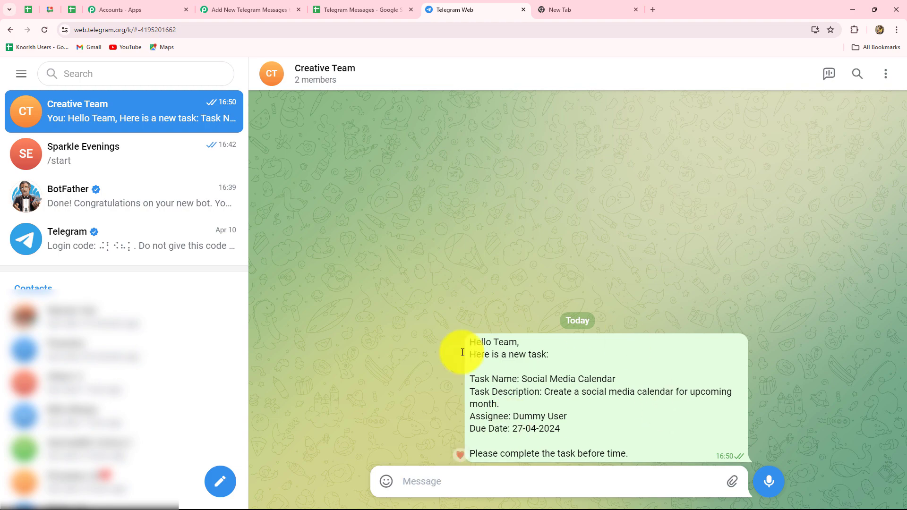
{"action": "left_click", "coordinate": [262, 10]}
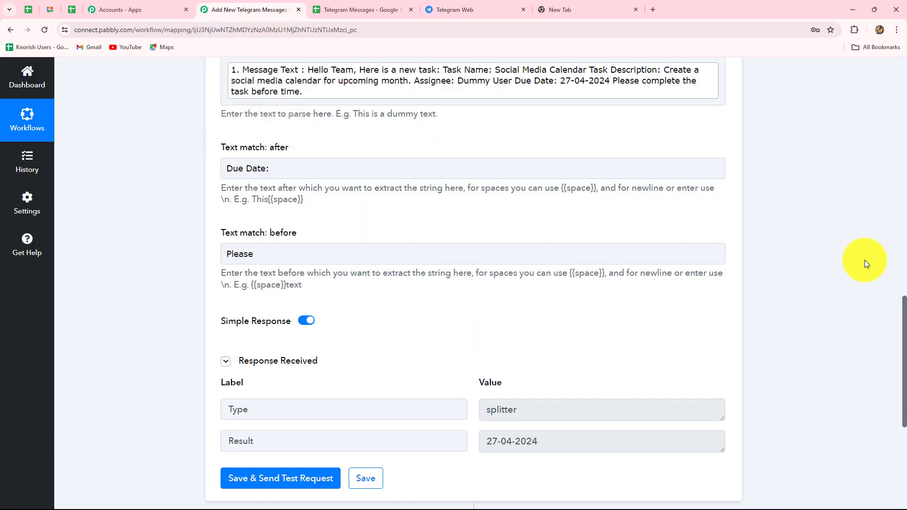
{"action": "scroll", "coordinate": [865, 260], "scroll_direction": "up", "scroll_amount": 4}
{"action": "scroll", "coordinate": [865, 264], "scroll_direction": "down", "scroll_amount": 10}
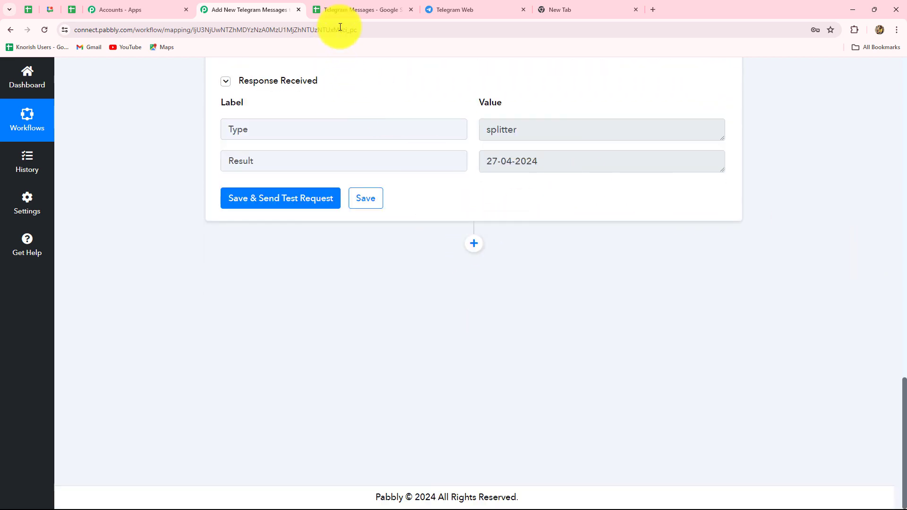
- Add a sixth workflow step using Google Sheets with the Add New Row action event
{"action": "left_click", "coordinate": [357, 9]}
{"action": "left_click", "coordinate": [250, 9]}
{"action": "left_click", "coordinate": [473, 244]}
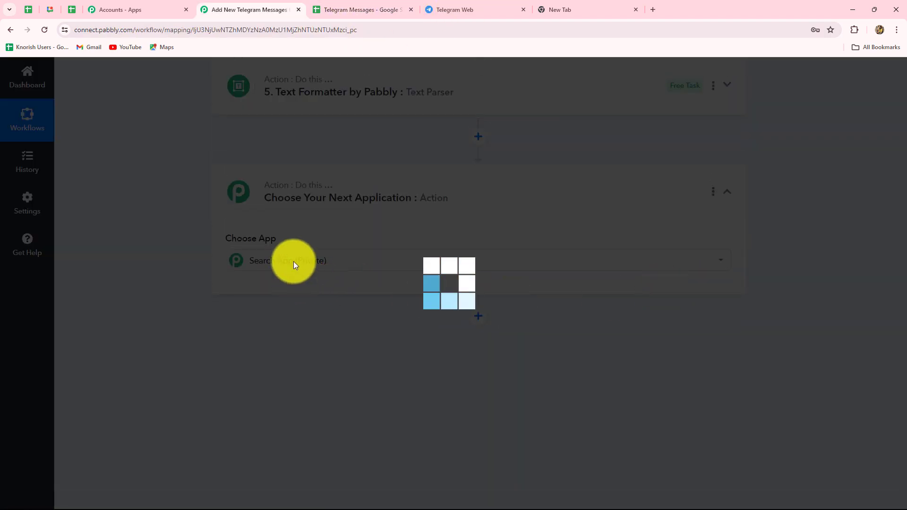
{"action": "key", "text": "Caps_Lock"}
{"action": "type", "text": "Googl"}
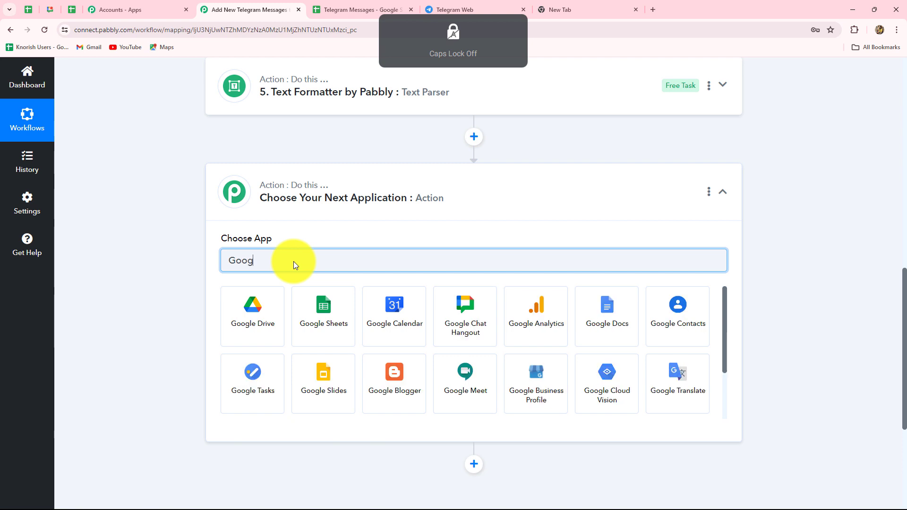
{"action": "left_click", "coordinate": [304, 329]}
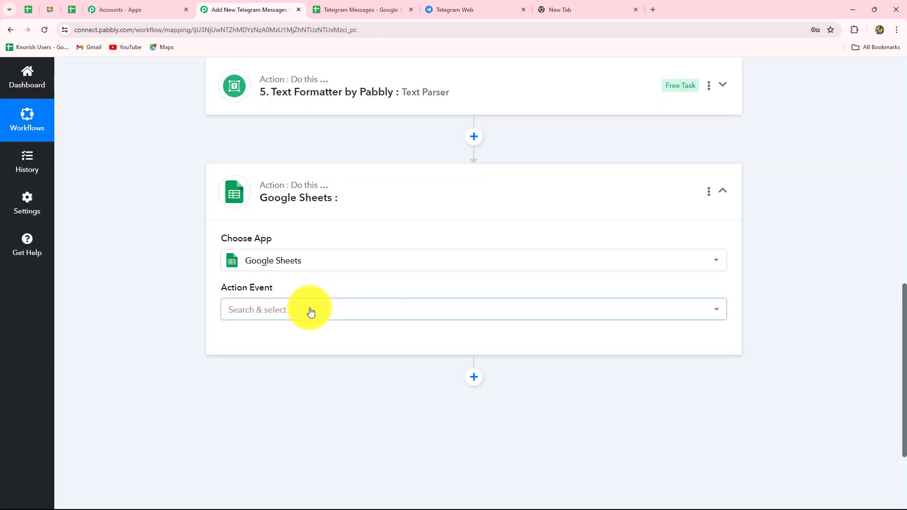
{"action": "left_click", "coordinate": [311, 310]}
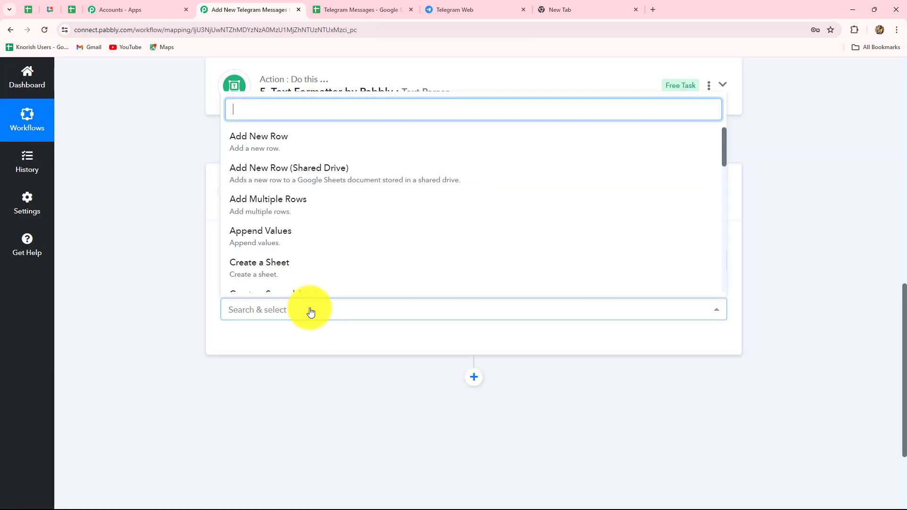
{"action": "left_click", "coordinate": [263, 138]}
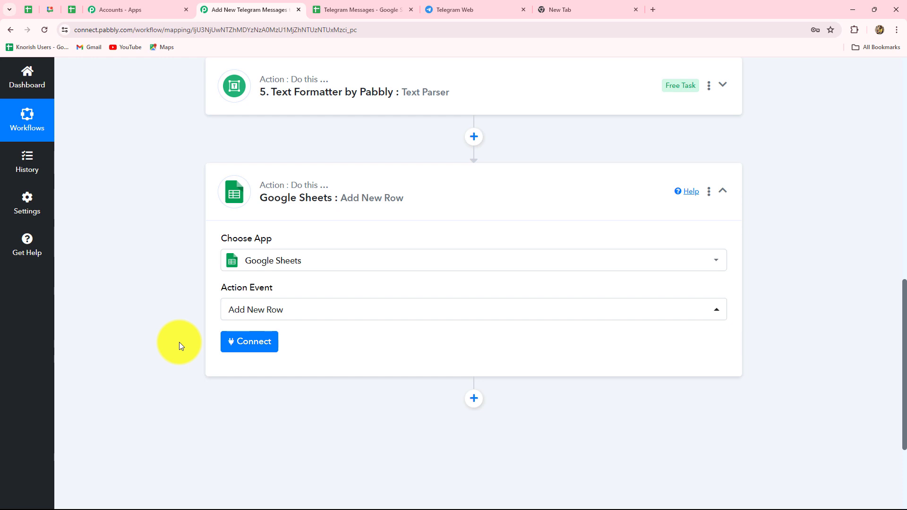
- Connect the Google Sheets step through a new connection by signing in with the Google account and granting access
{"action": "key", "text": "ctrl+Tab"}
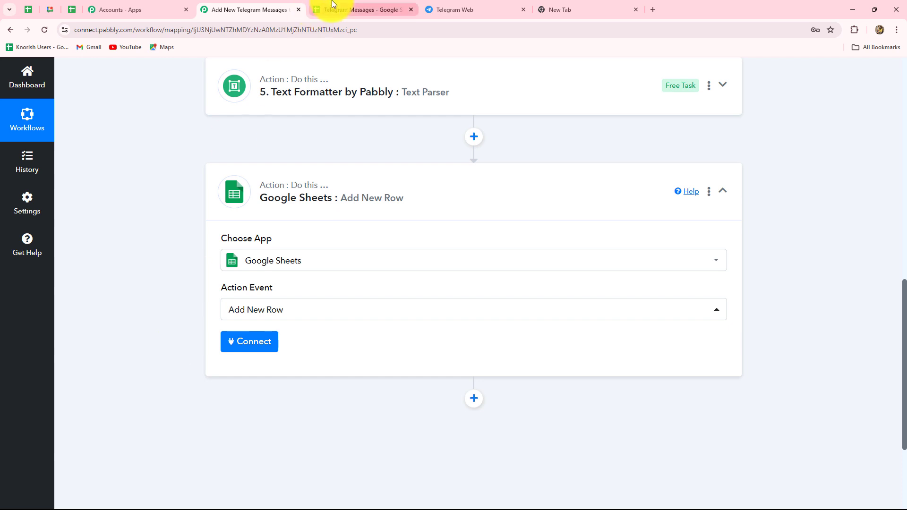
{"action": "left_click", "coordinate": [241, 10]}
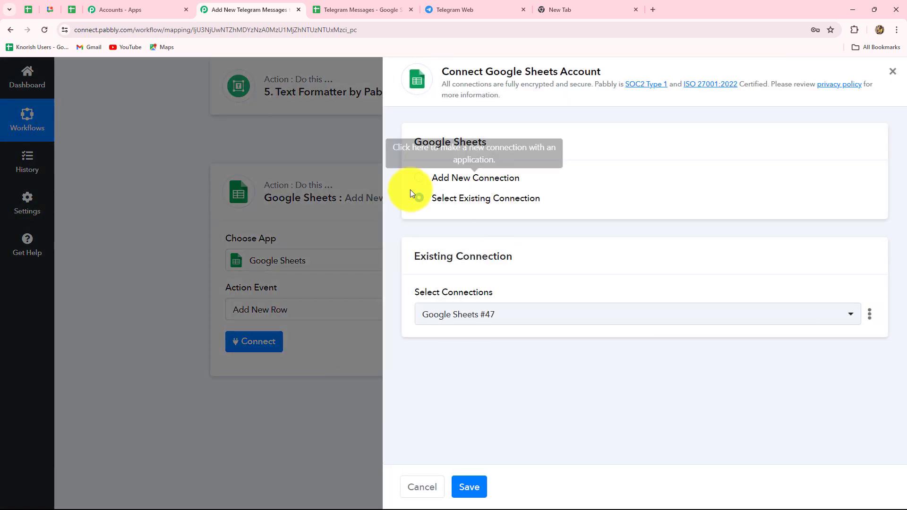
{"action": "left_click", "coordinate": [422, 182]}
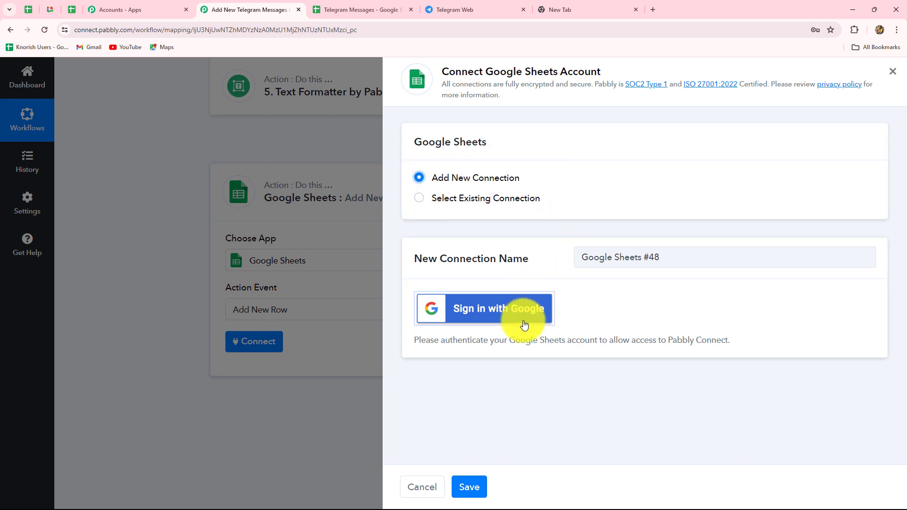
{"action": "left_click", "coordinate": [494, 317]}
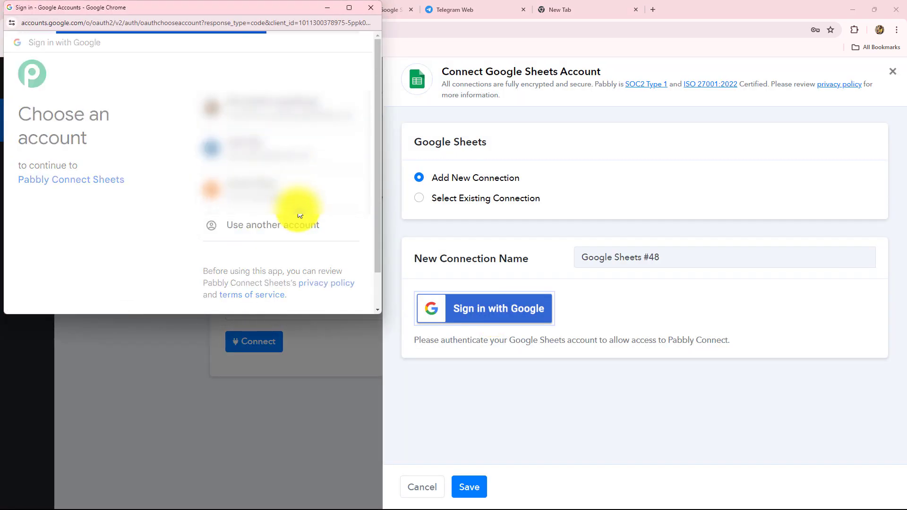
{"action": "left_click", "coordinate": [259, 243]}
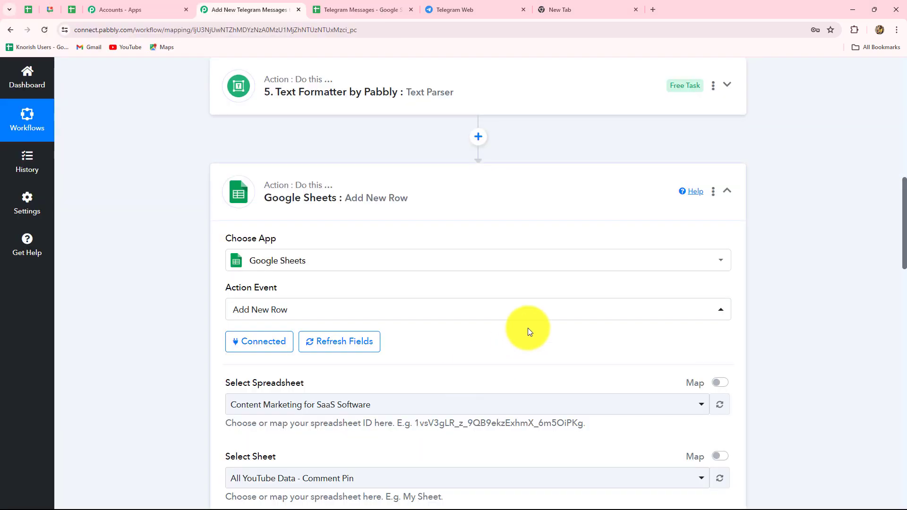
- Set the Google Sheets step to the Telegram Messages spreadsheet with Sheet1, checking the names against the open spreadsheet
{"action": "scroll", "coordinate": [534, 326], "scroll_direction": "down", "scroll_amount": 4}
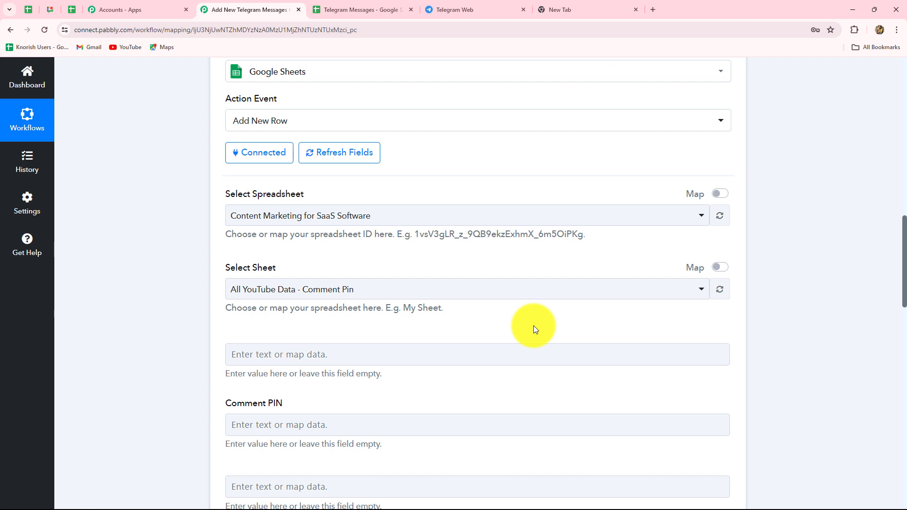
{"action": "scroll", "coordinate": [534, 329], "scroll_direction": "up", "scroll_amount": 2}
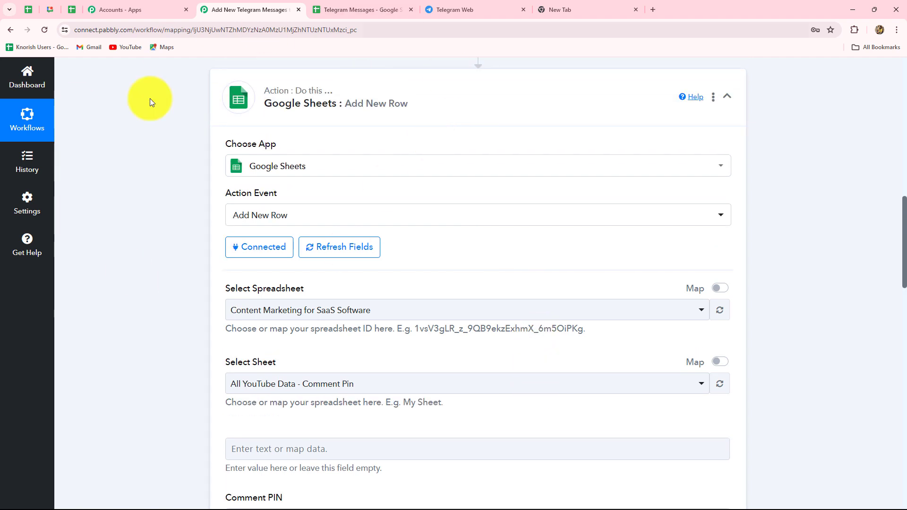
{"action": "scroll", "coordinate": [486, 357], "scroll_direction": "down", "scroll_amount": 3}
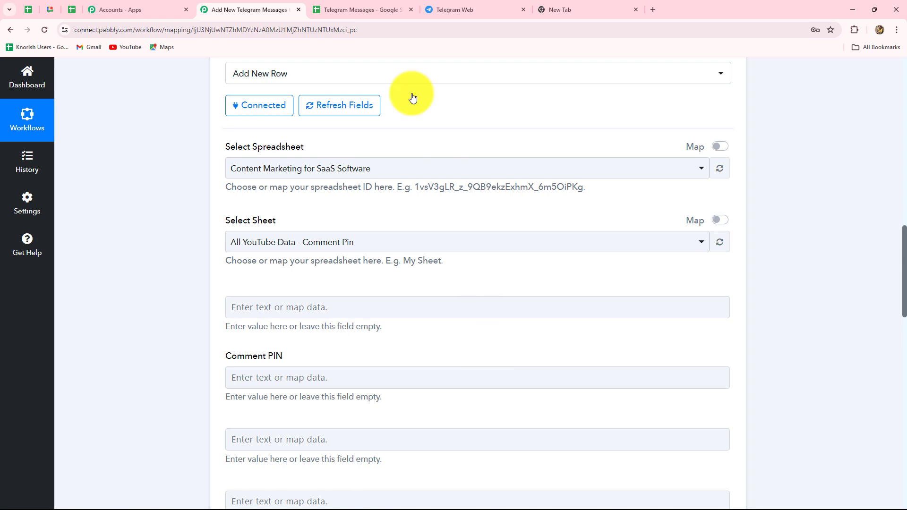
{"action": "left_click", "coordinate": [347, 10]}
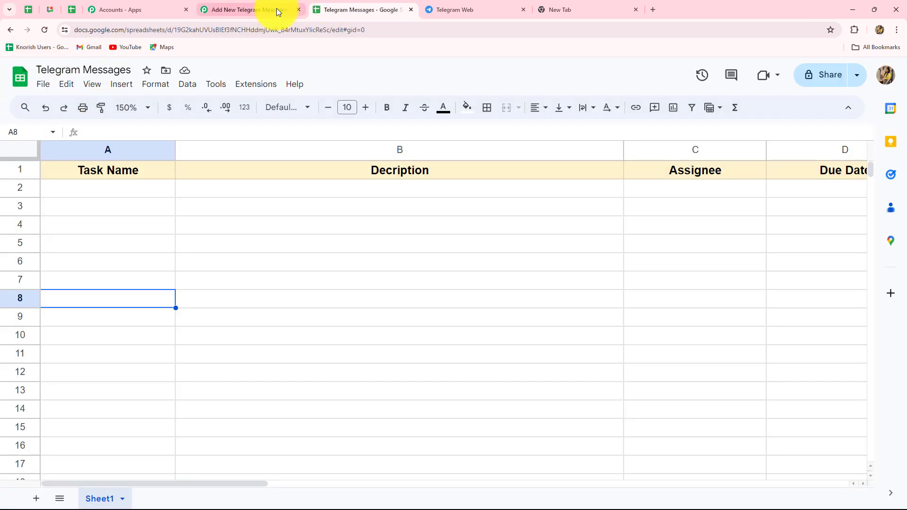
{"action": "left_click", "coordinate": [253, 8]}
{"action": "left_click", "coordinate": [307, 169]}
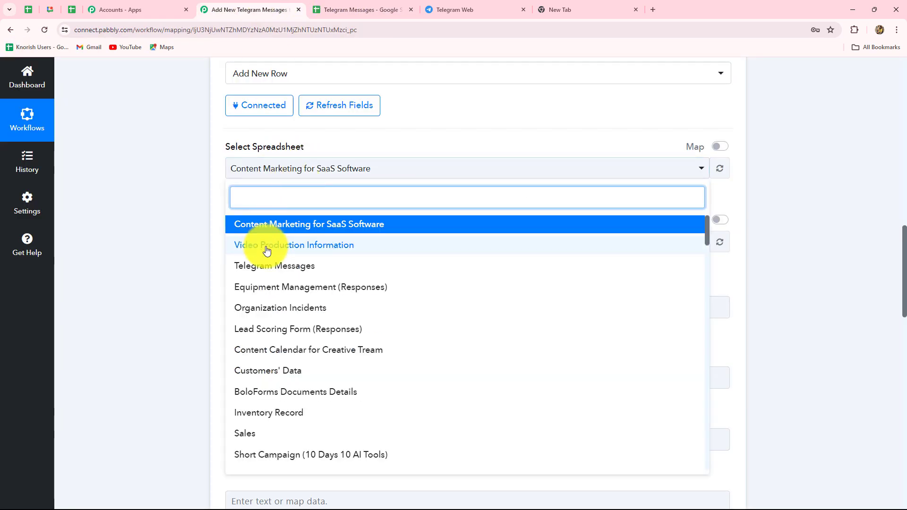
{"action": "left_click", "coordinate": [265, 266]}
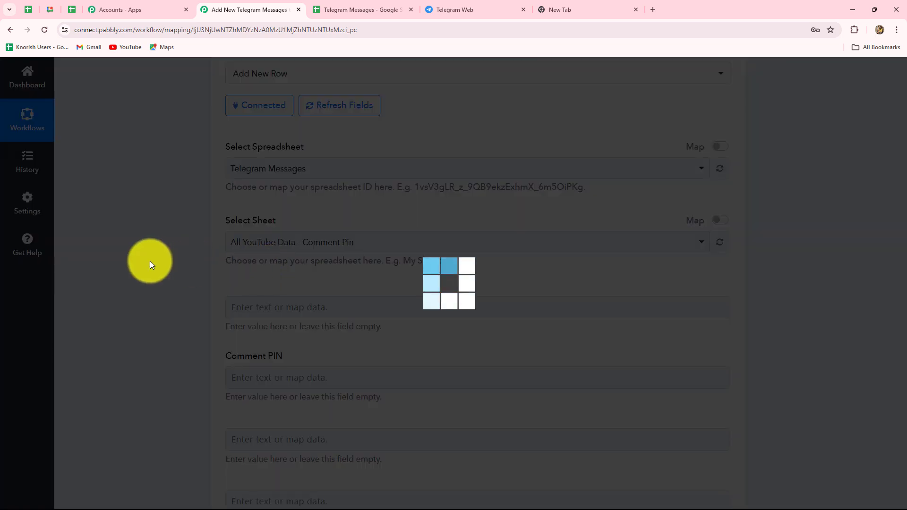
{"action": "scroll", "coordinate": [267, 257], "scroll_direction": "down", "scroll_amount": 1}
{"action": "scroll", "coordinate": [268, 259], "scroll_direction": "down", "scroll_amount": 2}
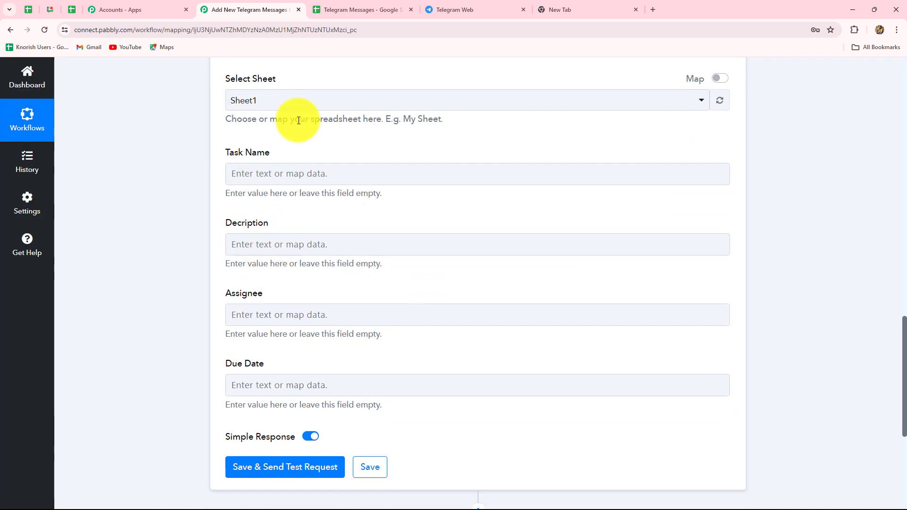
{"action": "left_click", "coordinate": [331, 10]}
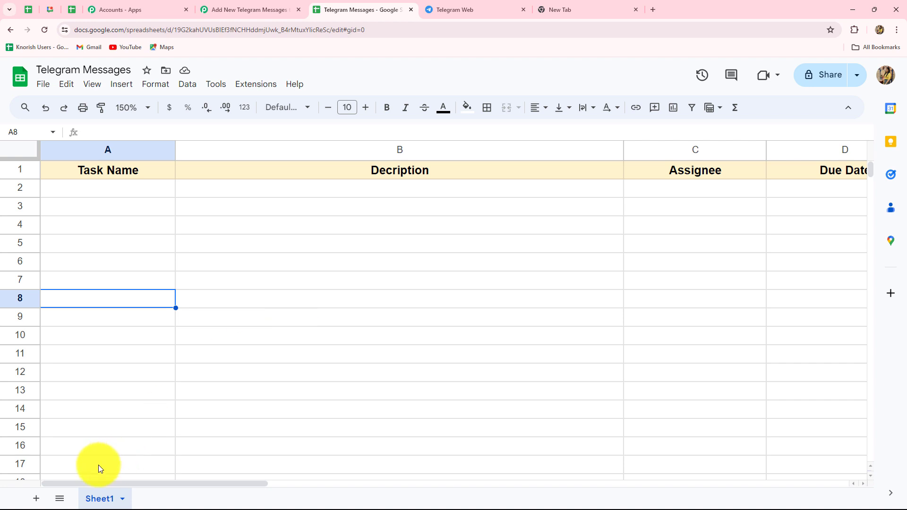
{"action": "left_click", "coordinate": [208, 10]}
- Map the second step's parser Result to Task Name and the third step's parser Result to Decription
{"action": "left_click", "coordinate": [239, 238]}
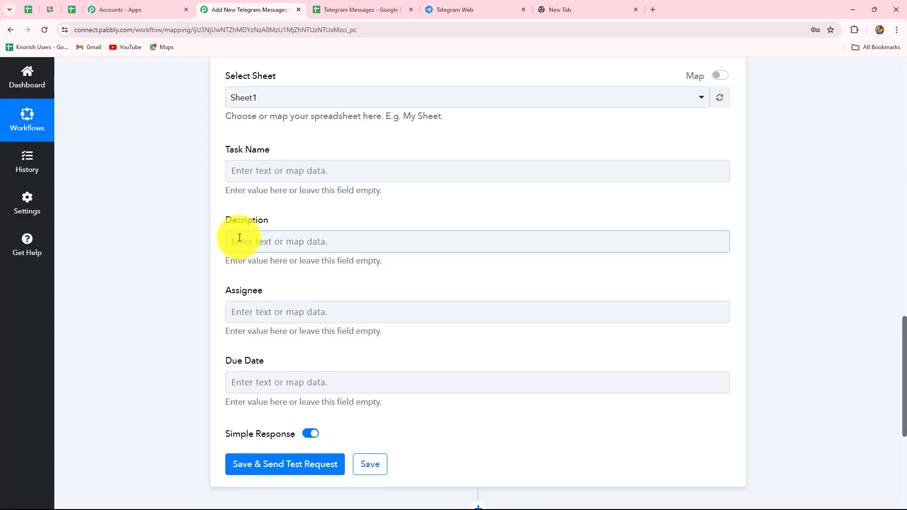
{"action": "scroll", "coordinate": [239, 238], "scroll_direction": "down", "scroll_amount": 1}
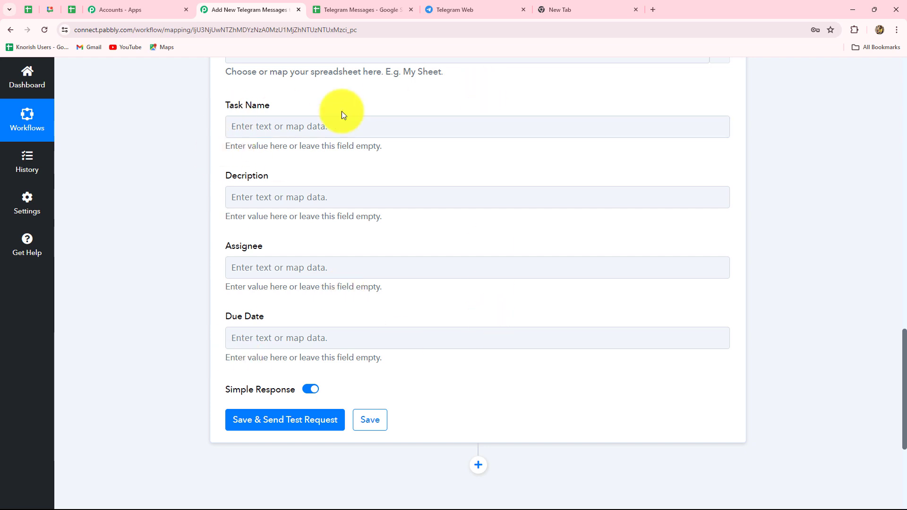
{"action": "left_click", "coordinate": [314, 126]}
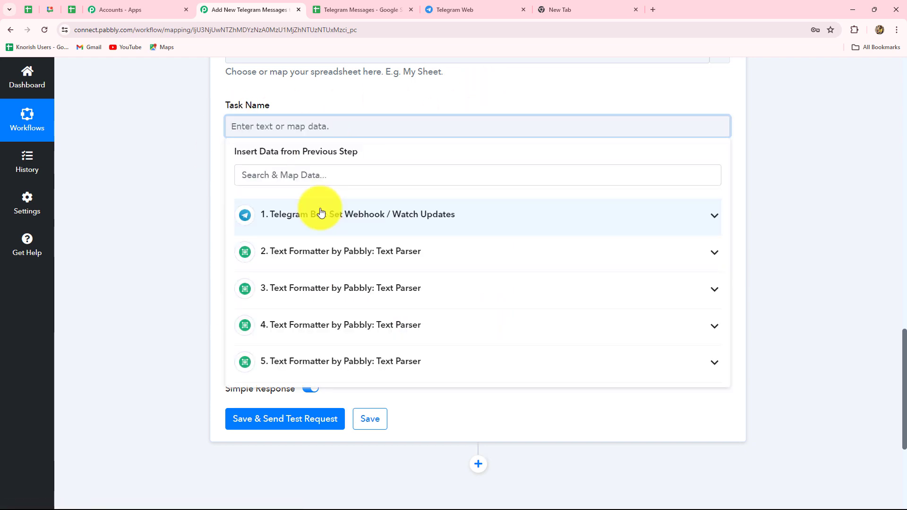
{"action": "left_click", "coordinate": [336, 257]}
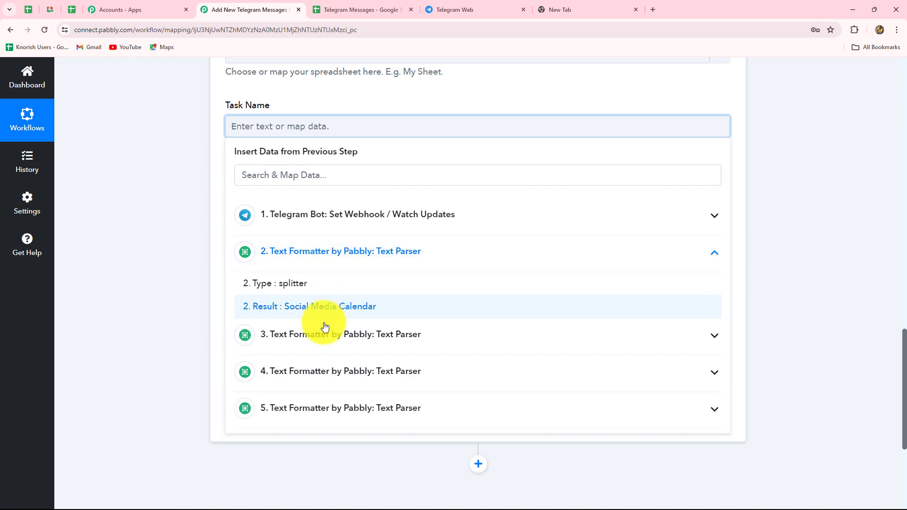
{"action": "left_click", "coordinate": [319, 308]}
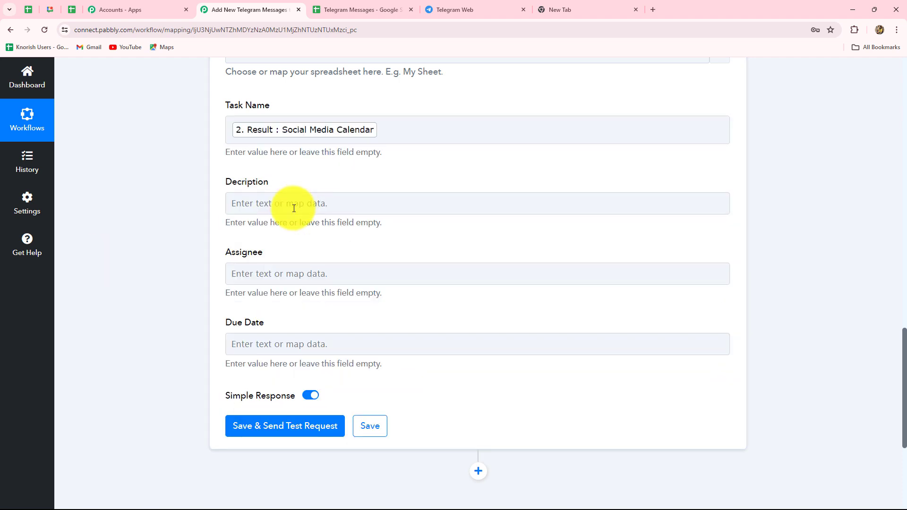
{"action": "left_click", "coordinate": [293, 204]}
{"action": "left_click", "coordinate": [320, 385]}
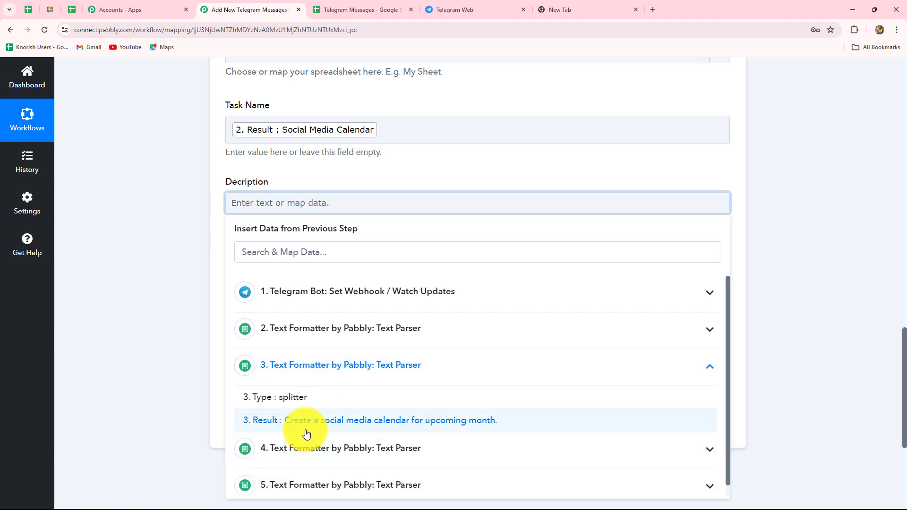
{"action": "left_click", "coordinate": [304, 422]}
- Map the fourth step's parser Result to Assignee and the fifth step's parser Result to Due Date
{"action": "left_click", "coordinate": [302, 135]}
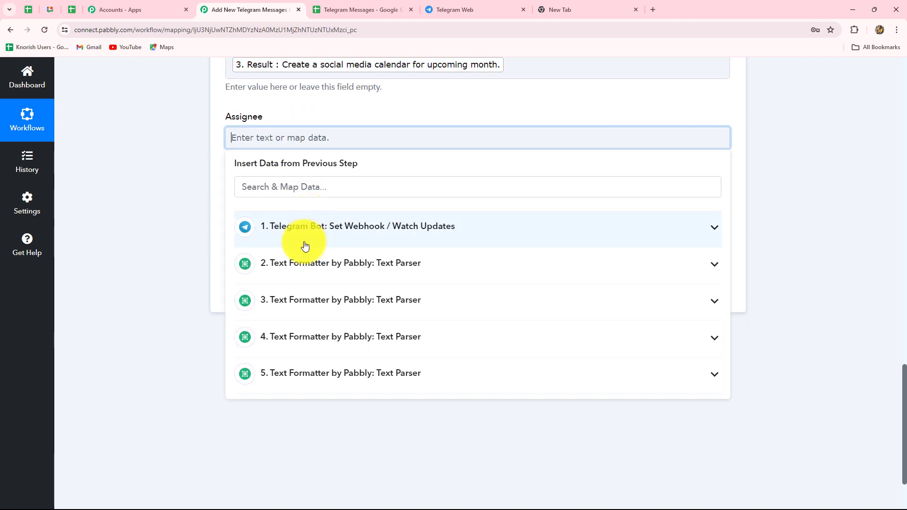
{"action": "left_click", "coordinate": [314, 345]}
{"action": "left_click", "coordinate": [324, 396]}
{"action": "left_click", "coordinate": [275, 218]}
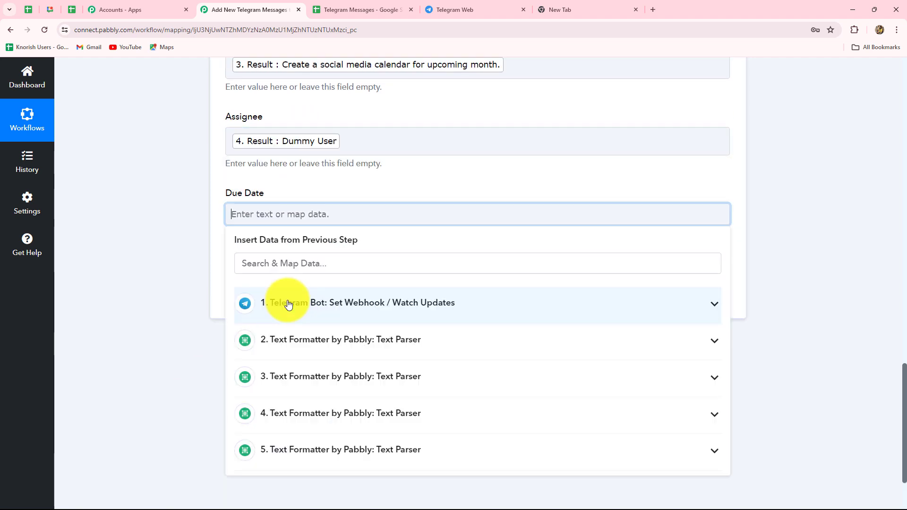
{"action": "left_click", "coordinate": [318, 443]}
{"action": "left_click", "coordinate": [293, 492]}
{"action": "left_click", "coordinate": [211, 412]}
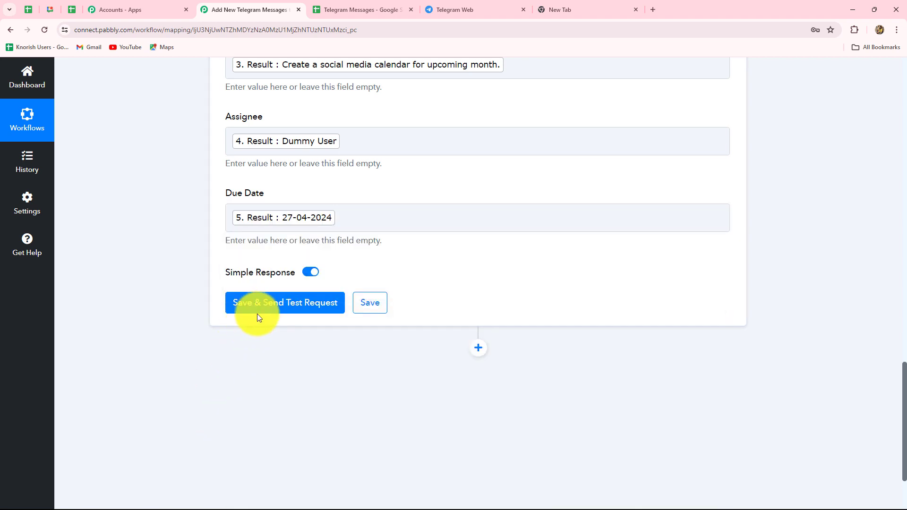
- Save the Google Sheets step with a test request and check the added row in the Telegram Messages spreadsheet
{"action": "left_click", "coordinate": [260, 305]}
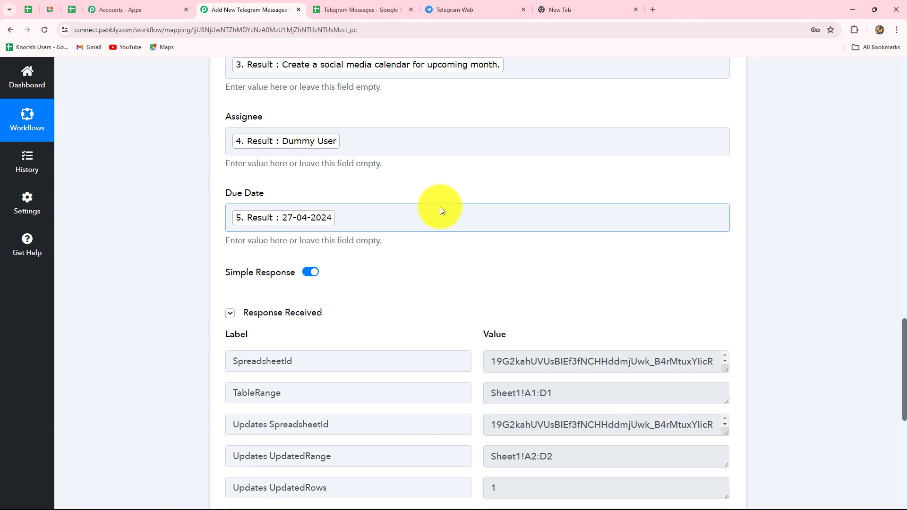
{"action": "scroll", "coordinate": [427, 290], "scroll_direction": "up", "scroll_amount": 3}
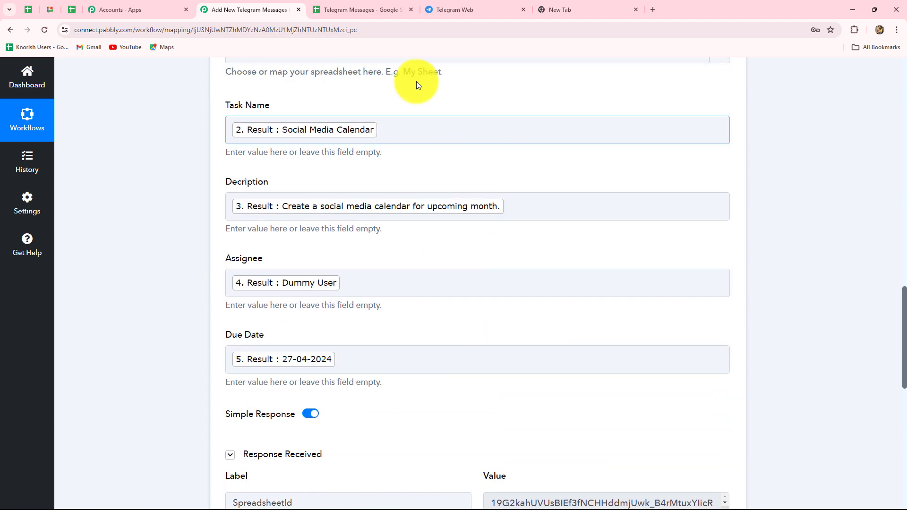
{"action": "key", "text": "ctrl+Tab"}
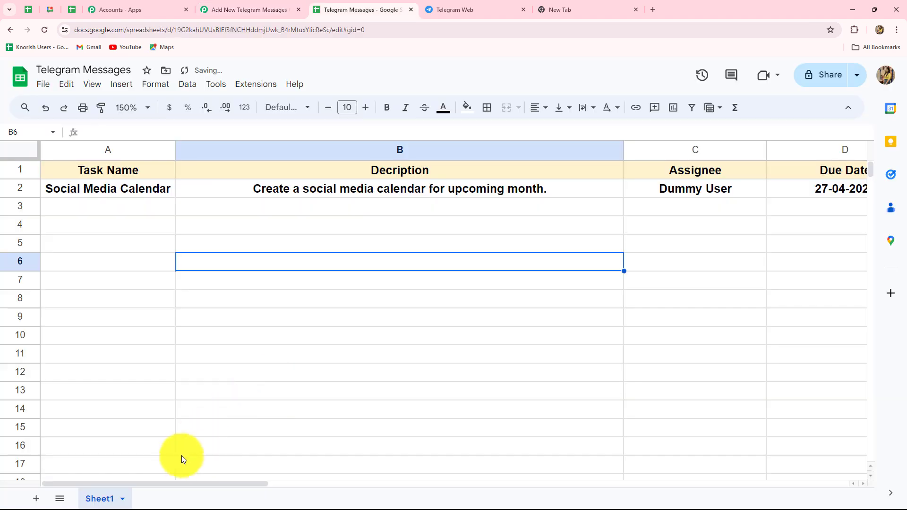
{"action": "left_click_drag", "start_coordinate": [172, 482], "coordinate": [158, 469]}
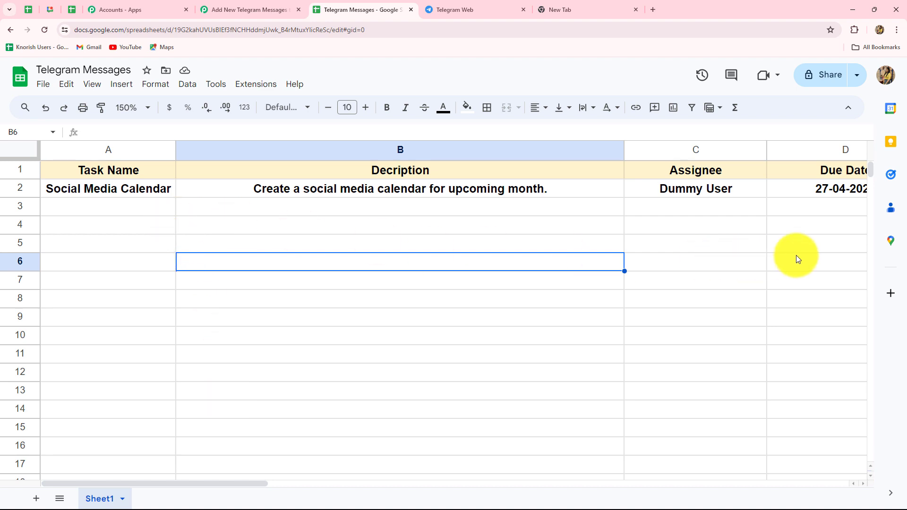
- Send the Creative Team group the task Generate Captions, "Generate unique captions for festive posts", assignee Test User, due 28-04-2024, and check the spreadsheet
{"action": "left_click", "coordinate": [461, 10]}
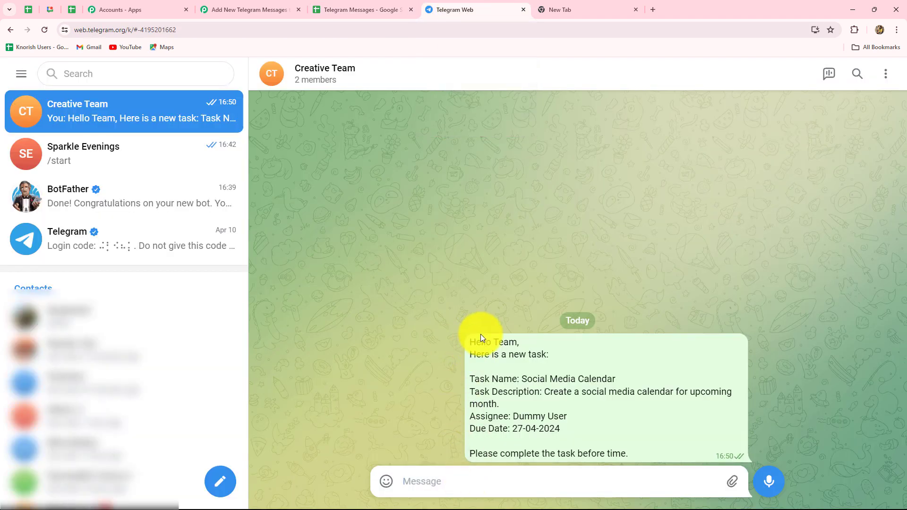
{"action": "type", "text": "Hello Team, Here is a new task:  Task Name: Generate Captions Task Description: Generate unique captions for festive posts Assignee: Test User Due Date: 28-04-2024  Please complete the task before time."}
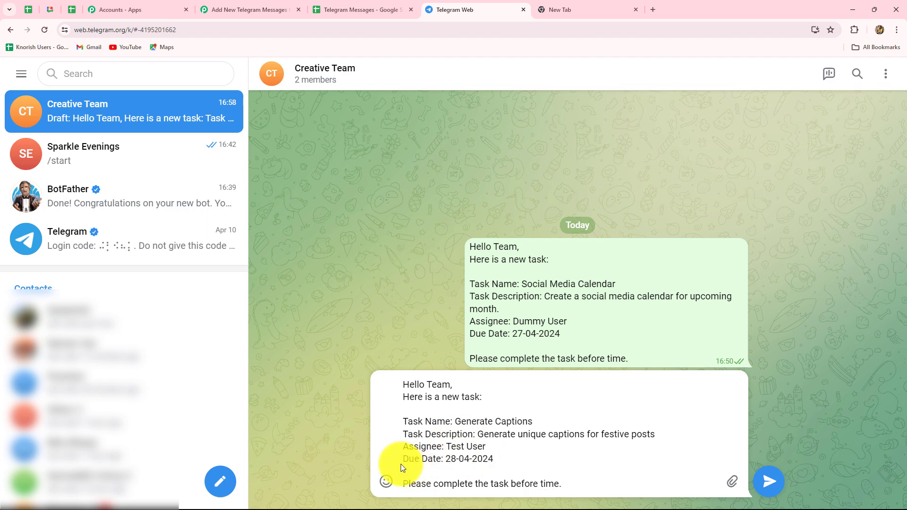
{"action": "key", "text": "Return"}
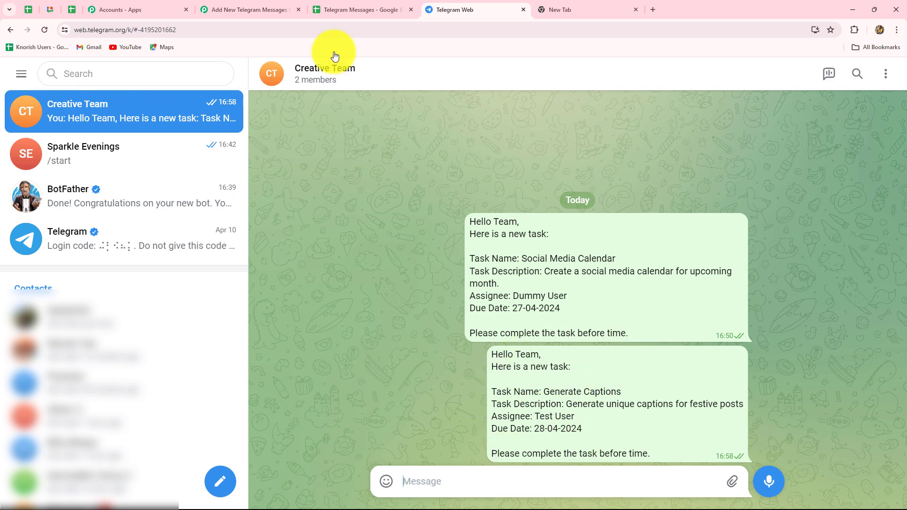
{"action": "left_click", "coordinate": [334, 11]}
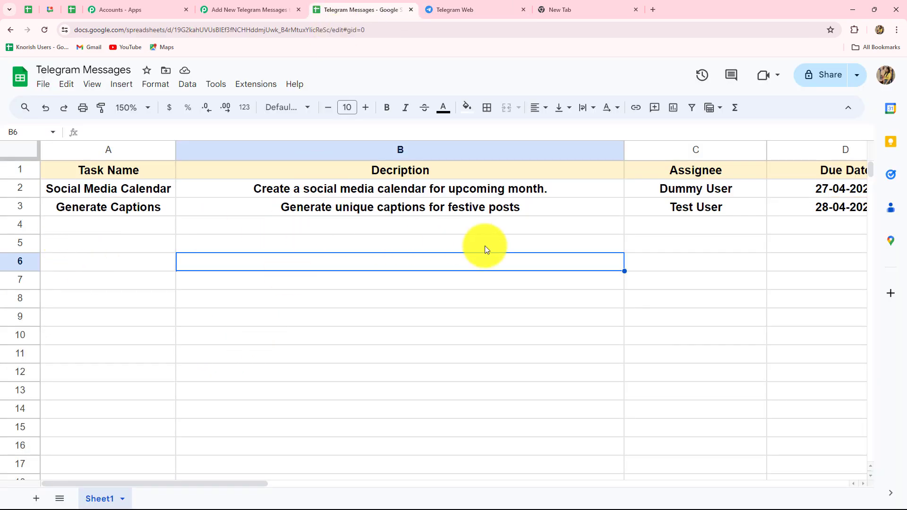
- Switch back to the Pabbly Connect workflow and collapse the Google Sheets Add New Row step
{"action": "left_click_drag", "start_coordinate": [220, 483], "coordinate": [163, 460]}
{"action": "left_click", "coordinate": [245, 10]}
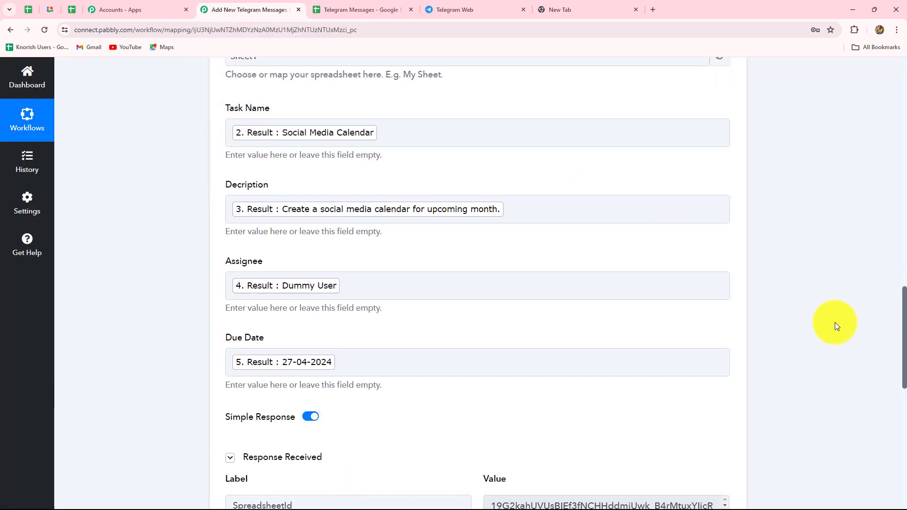
{"action": "scroll", "coordinate": [835, 322], "scroll_direction": "up", "scroll_amount": 8}
{"action": "scroll", "coordinate": [835, 322], "scroll_direction": "up", "scroll_amount": 4}
{"action": "left_click", "coordinate": [726, 379]}
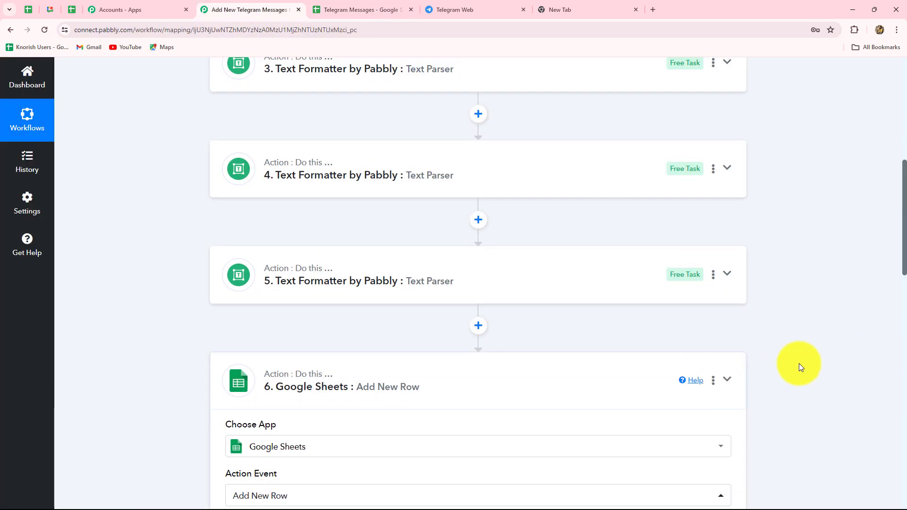
- Review the complete workflow from the Telegram Bot trigger through the four Text Parser steps to the Google Sheets action
{"action": "scroll", "coordinate": [801, 362], "scroll_direction": "up", "scroll_amount": 8}
{"action": "scroll", "coordinate": [801, 362], "scroll_direction": "down", "scroll_amount": 5}
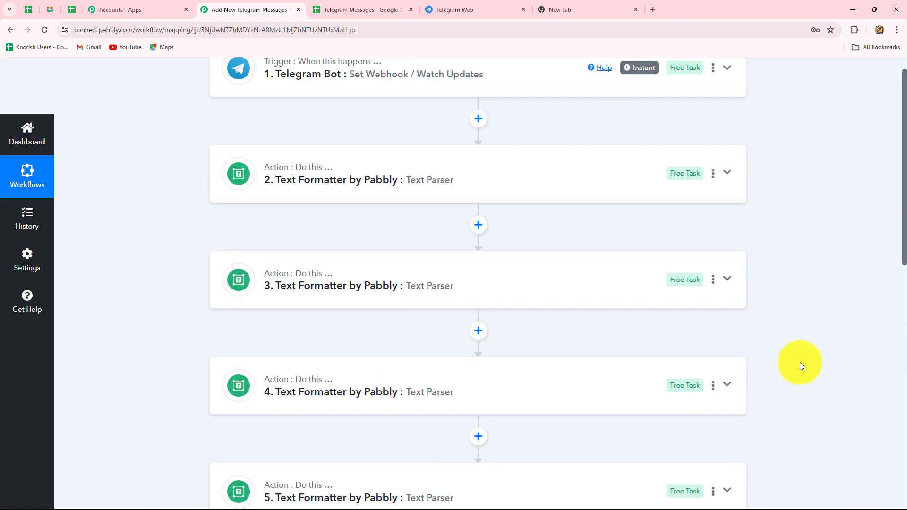
{"action": "scroll", "coordinate": [801, 361], "scroll_direction": "up", "scroll_amount": 3}
{"action": "scroll", "coordinate": [800, 362], "scroll_direction": "down", "scroll_amount": 2}
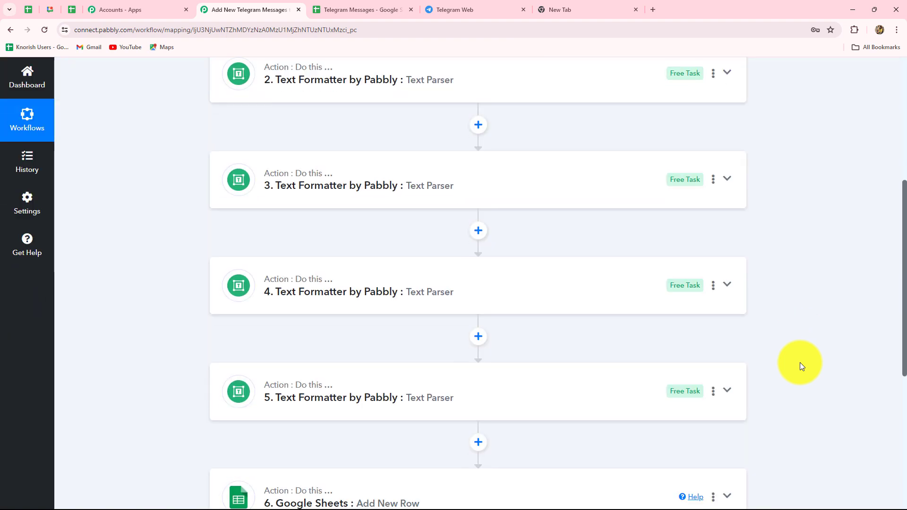
{"action": "scroll", "coordinate": [801, 362], "scroll_direction": "down", "scroll_amount": 4}
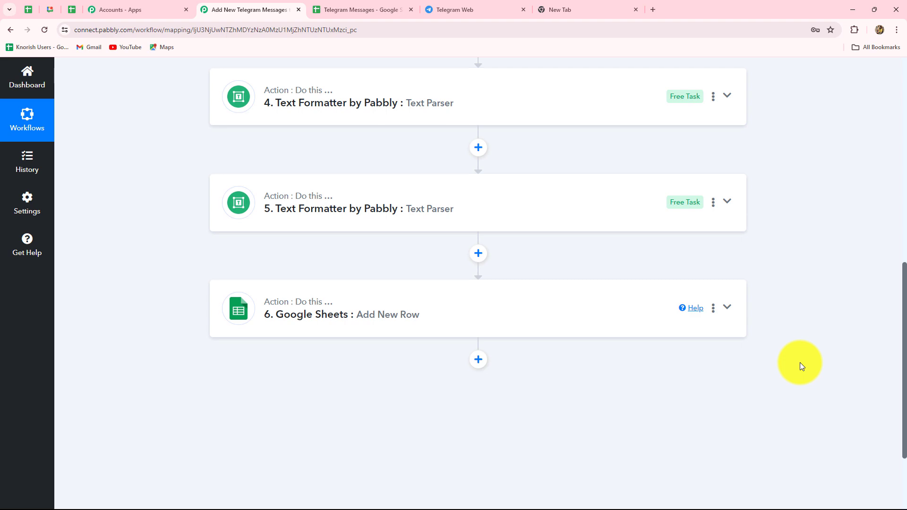
{"action": "scroll", "coordinate": [800, 362], "scroll_direction": "up", "scroll_amount": 9}
{"action": "scroll", "coordinate": [800, 362], "scroll_direction": "down", "scroll_amount": 3}
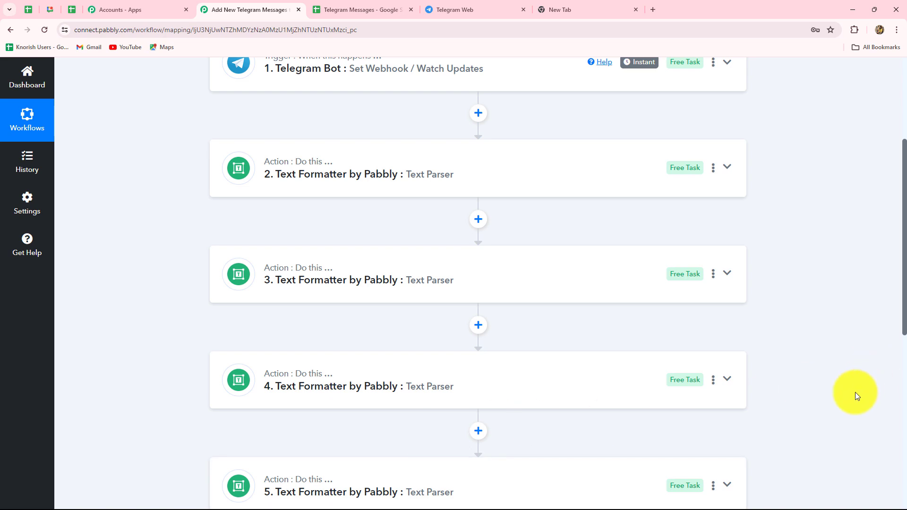
{"action": "scroll", "coordinate": [856, 395], "scroll_direction": "up", "scroll_amount": 3}
{"action": "scroll", "coordinate": [856, 395], "scroll_direction": "down", "scroll_amount": 4}
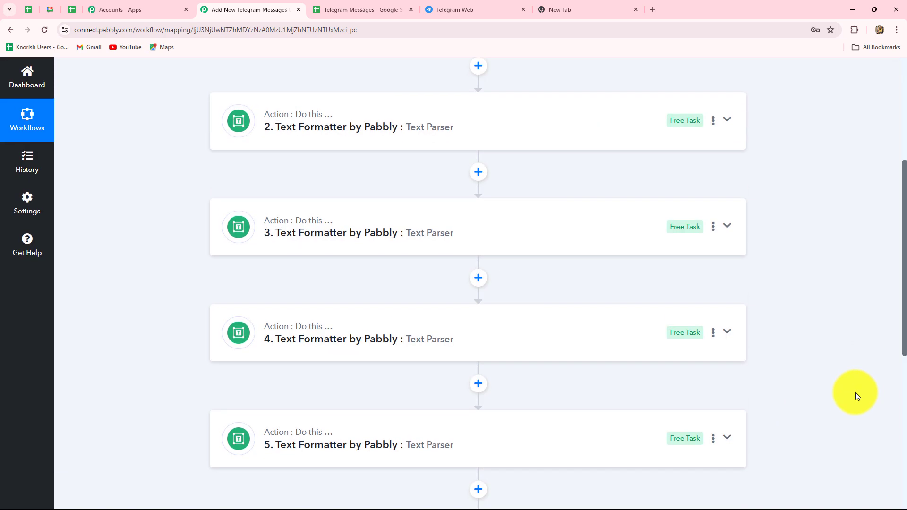